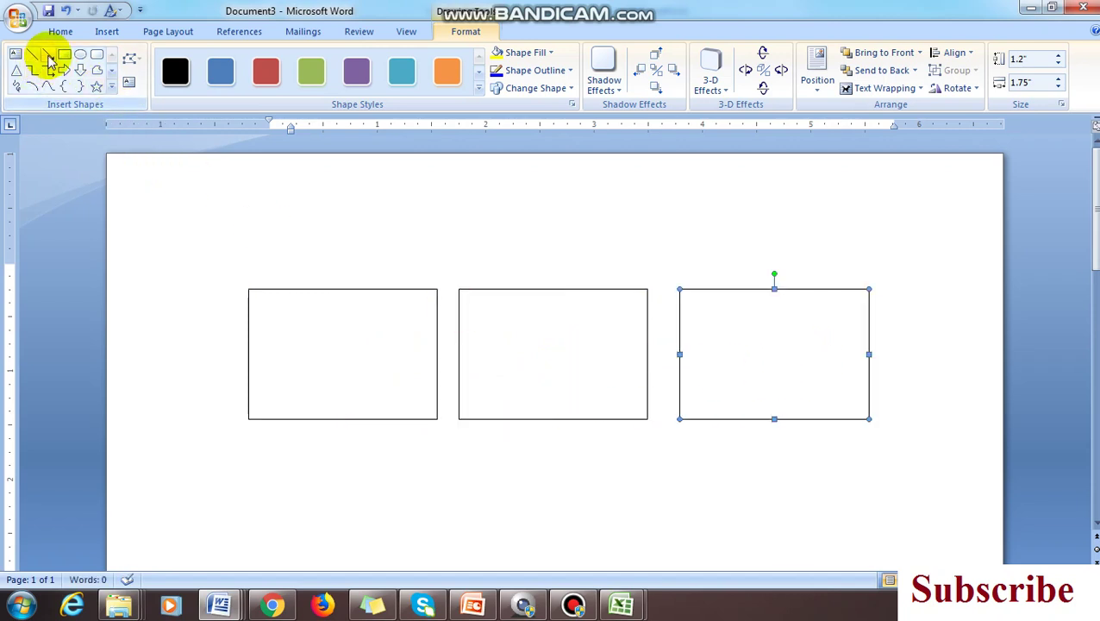
- Join the three rectangles with short straight lines between neighbouring boxes
left_click(31, 56)
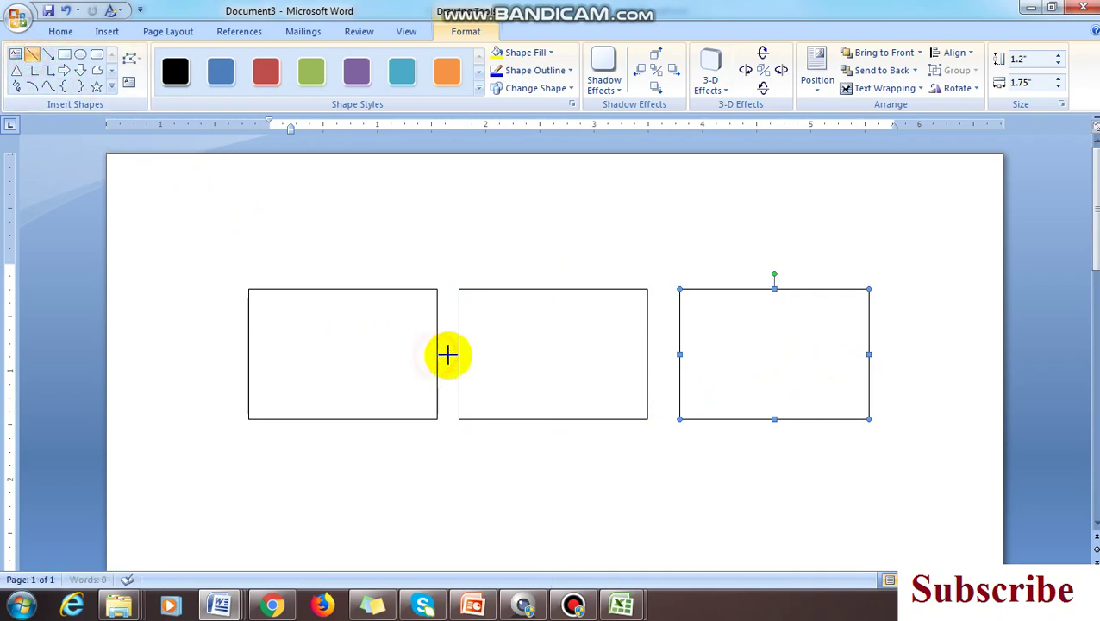
left_click_drag(438, 355, 459, 355)
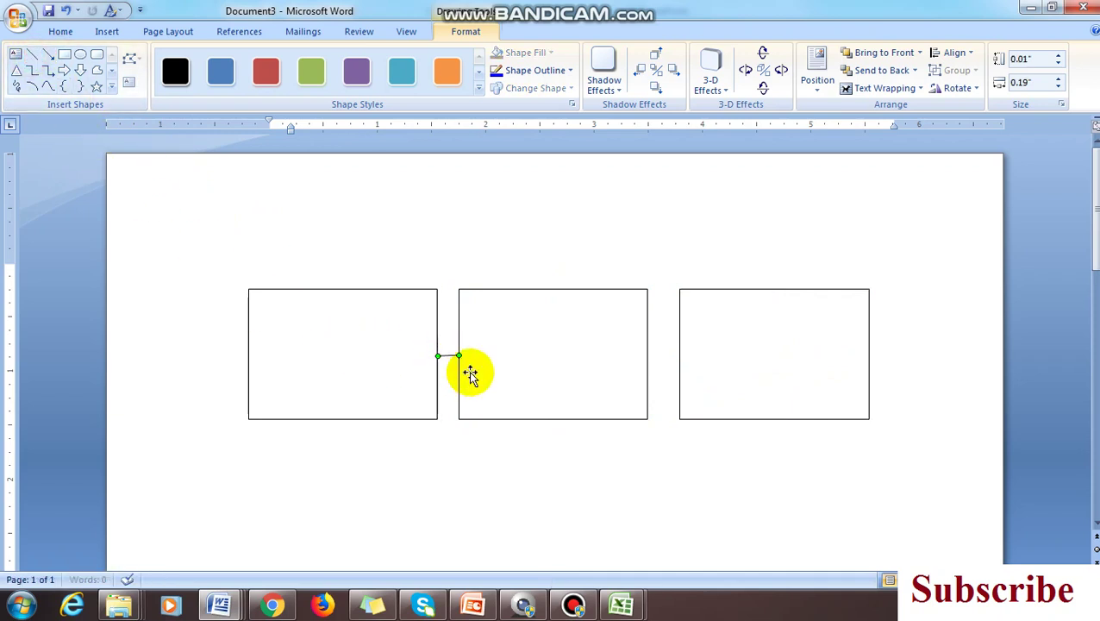
left_click(33, 55)
left_click_drag(649, 349, 687, 350)
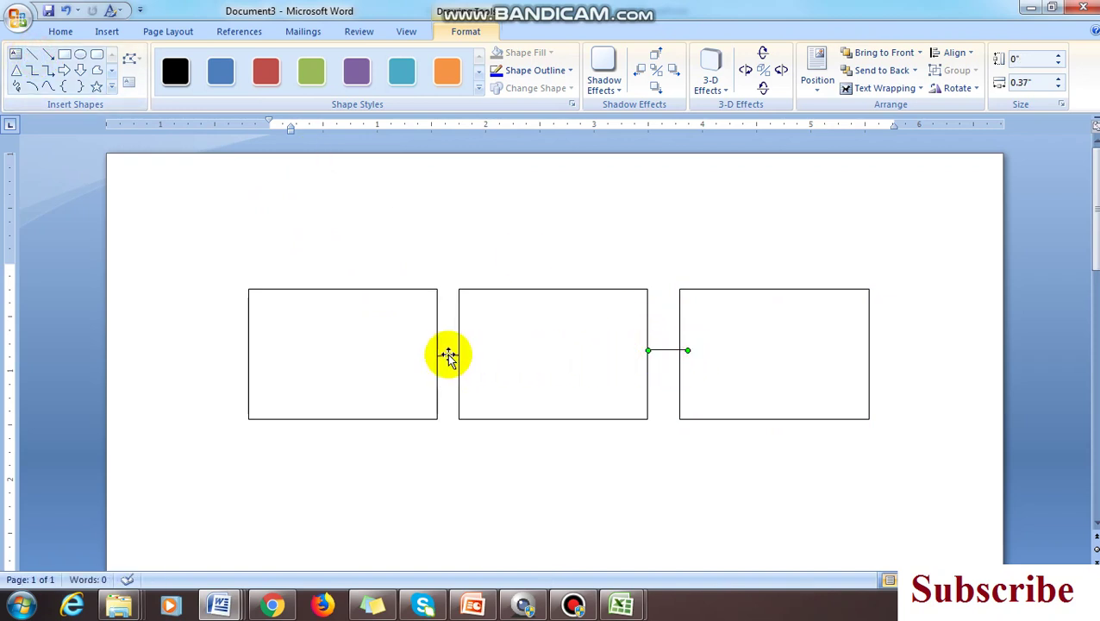
left_click(1037, 62)
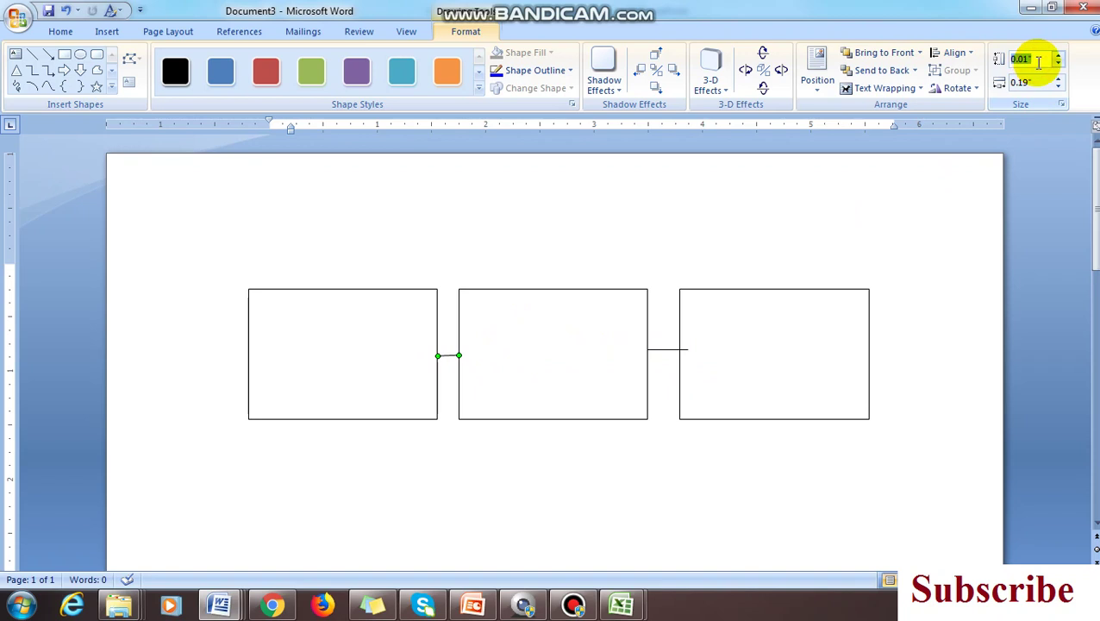
- Select all three rectangles and Ctrl-drag a copy of the row below the originals
left_click(380, 351)
left_click(556, 379, "shift")
left_click(753, 371, "shift")
left_click_drag(754, 373, 752, 526)
scroll(753, 521, "down", 2)
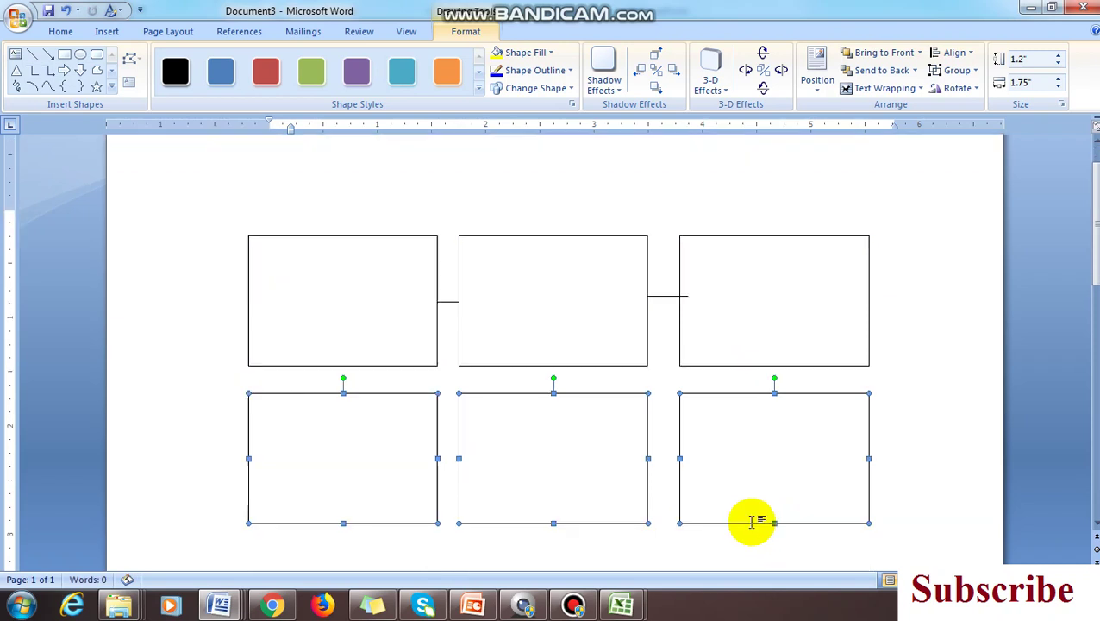
left_click(30, 54)
- Draw a long line sent behind the bottom rectangles, then add right-pointing 0.9" arrows
left_click_drag(354, 394, 841, 393)
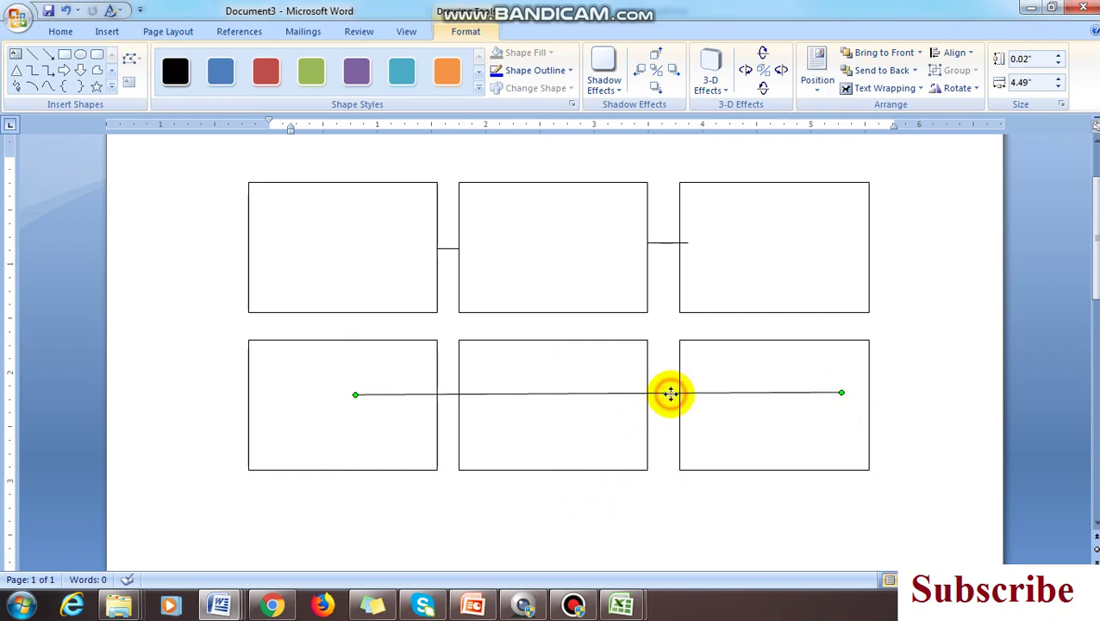
left_click(901, 71)
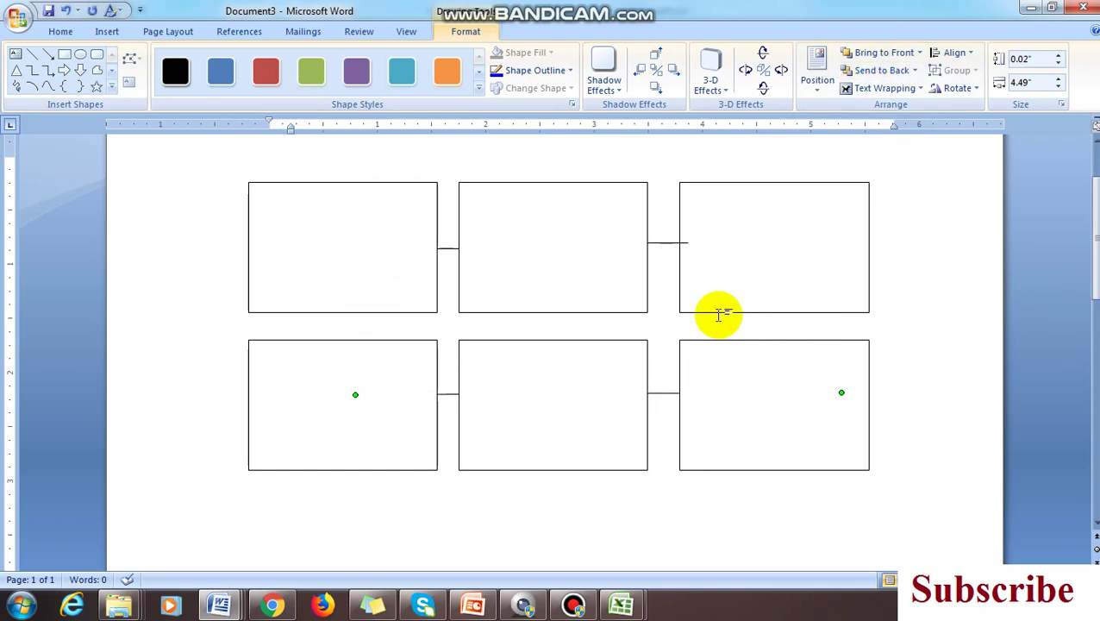
left_click(49, 55)
left_click_drag(362, 430, 457, 430)
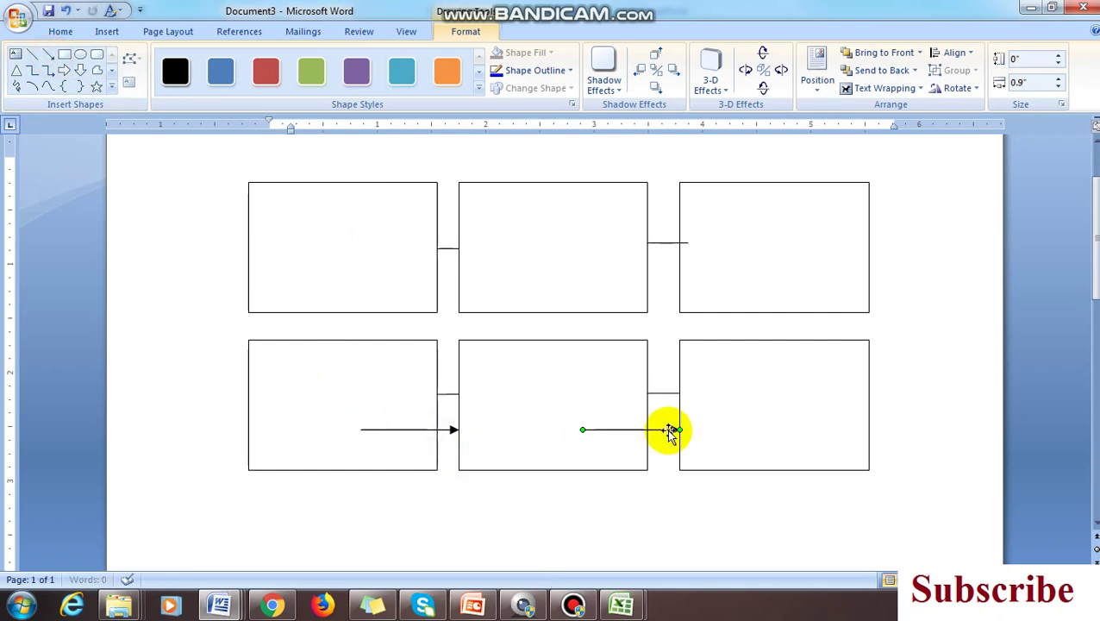
left_click(388, 375)
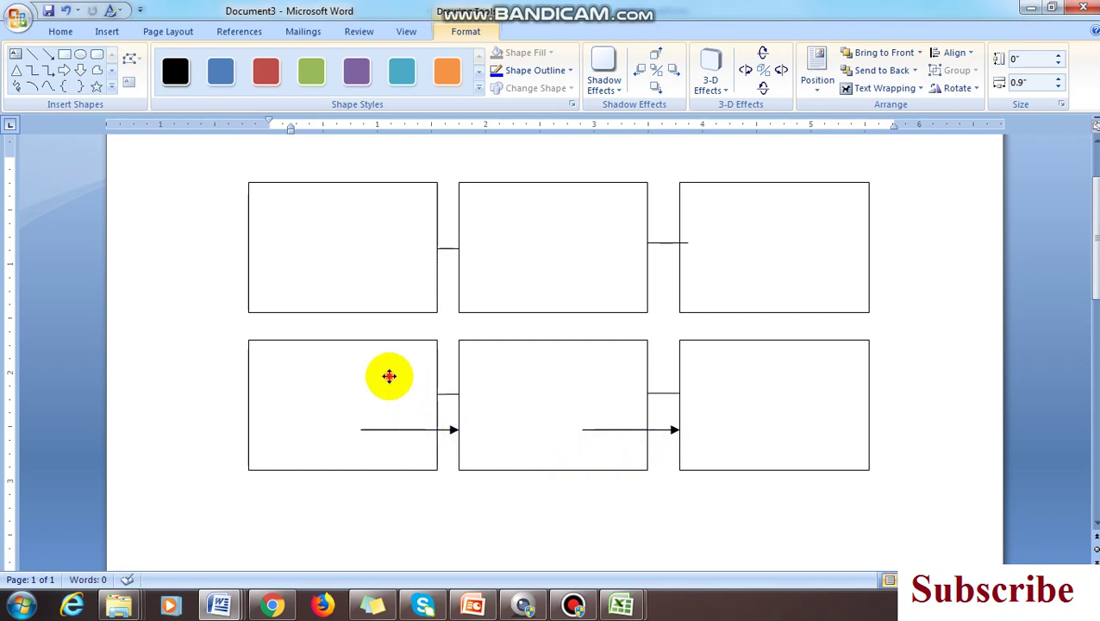
- Bring the selected bottom rectangles to front, then check the left and right bottom arrows
left_click(560, 380, "shift")
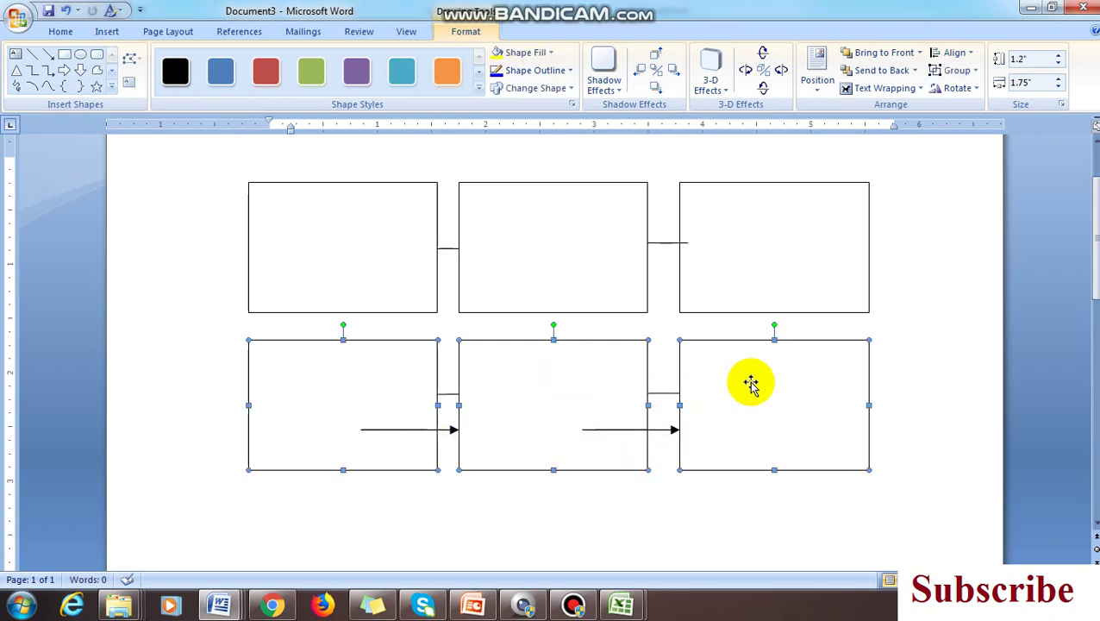
left_click(896, 54)
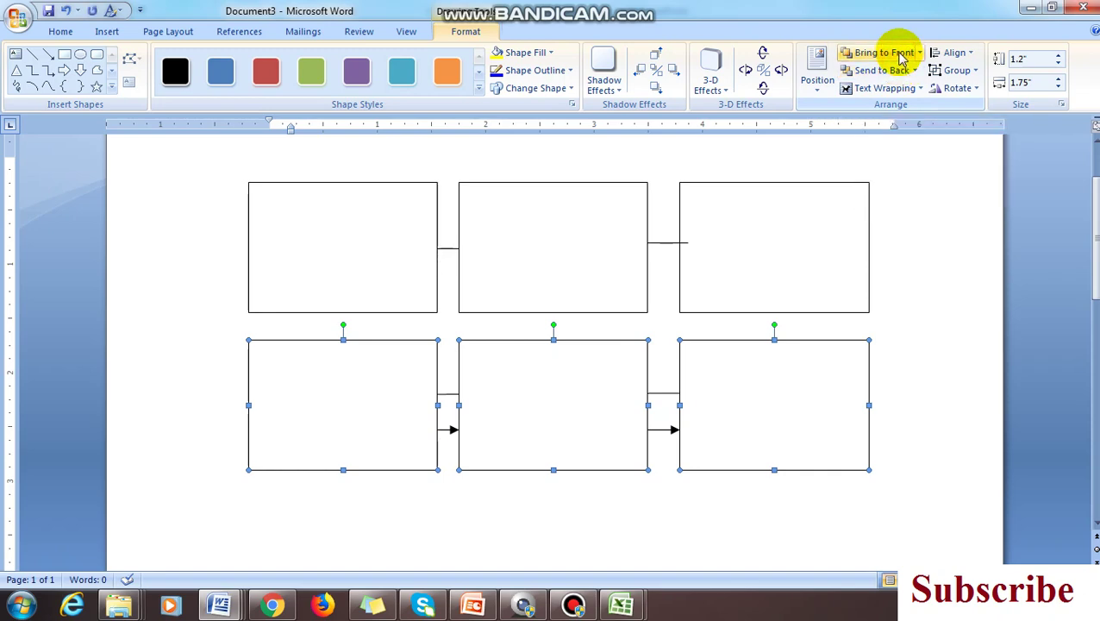
left_click(877, 489)
left_click(451, 429)
left_click(670, 433)
left_click(669, 429)
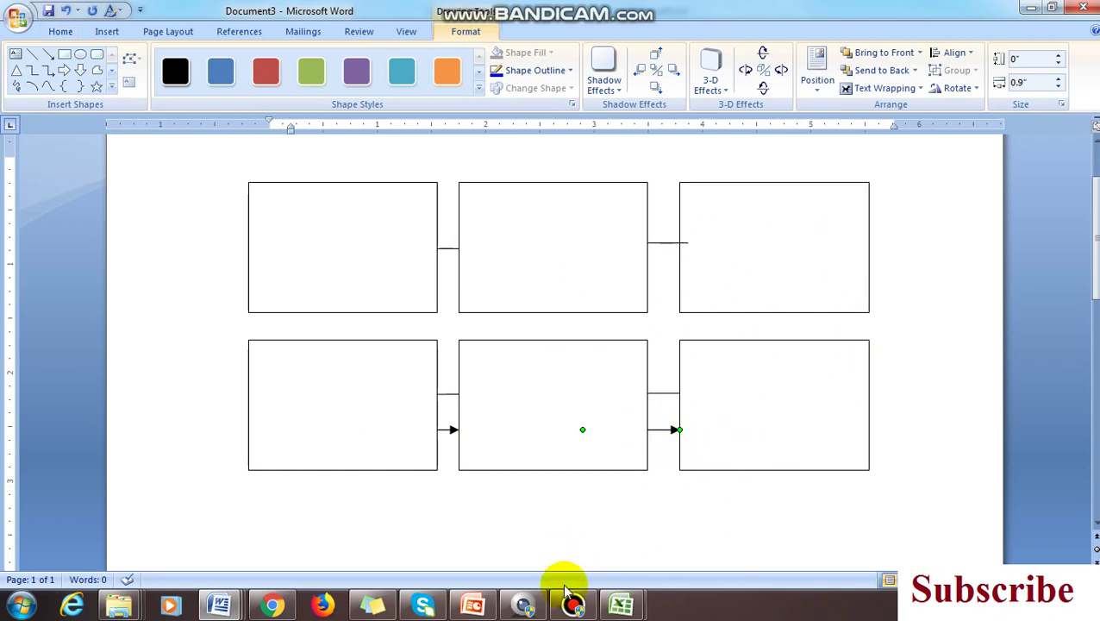
left_click(580, 606)
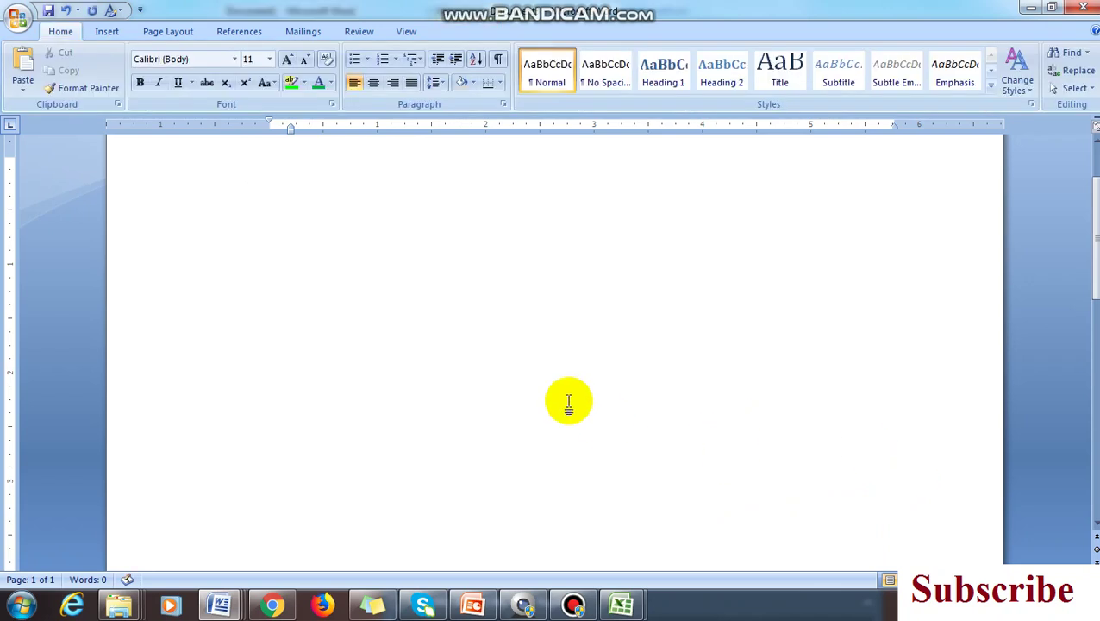
- Add a dashed Box page border measured from Text, aligned with paragraphs, excluding header and footer
left_click(169, 30)
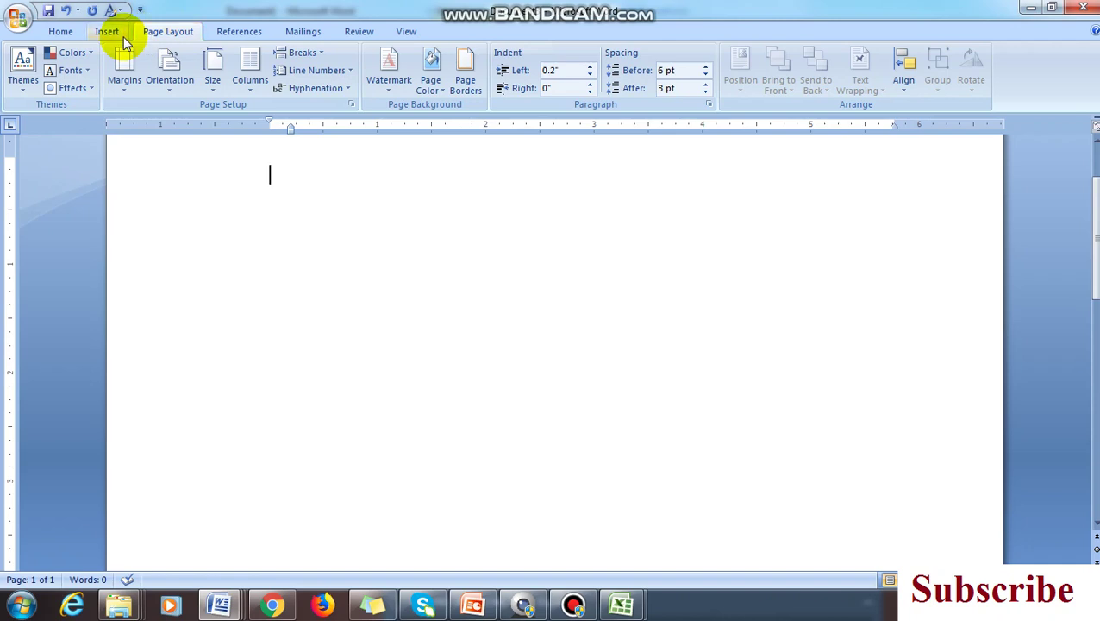
left_click(465, 69)
left_click(738, 314)
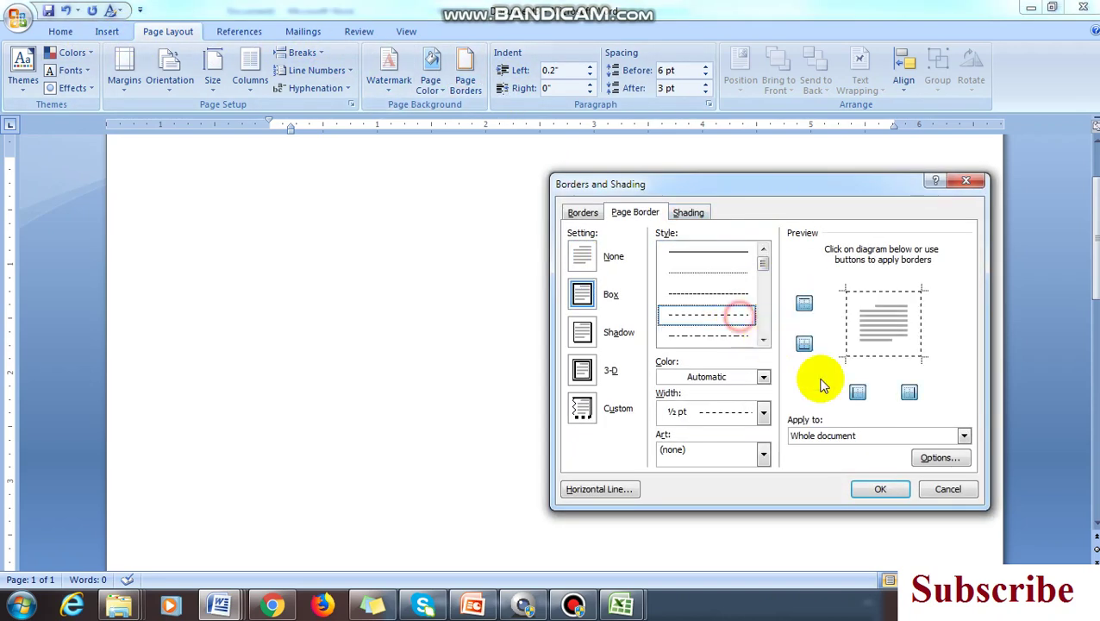
left_click(941, 459)
left_click(487, 240)
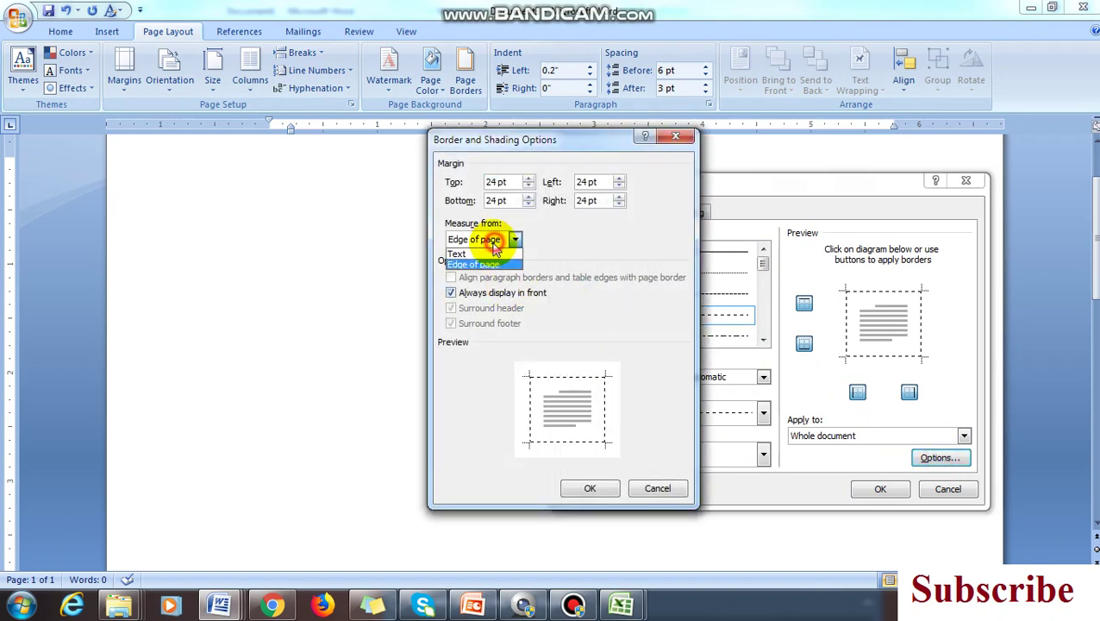
left_click(488, 251)
left_click(483, 277)
left_click(470, 308)
left_click(470, 323)
left_click(603, 489)
left_click(879, 489)
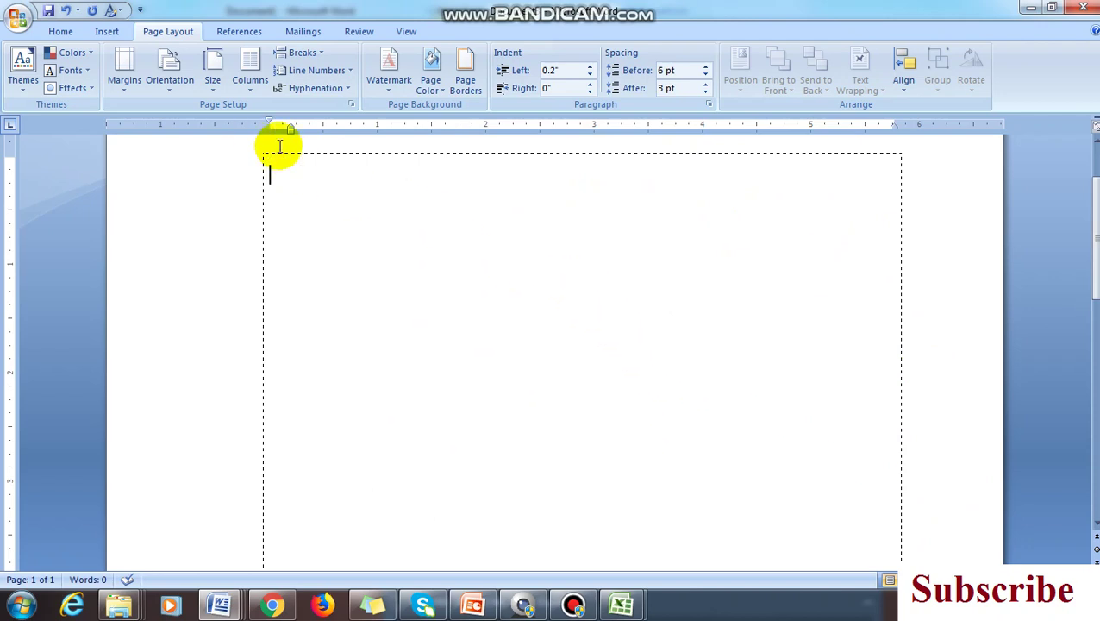
scroll(416, 302, "up", 4)
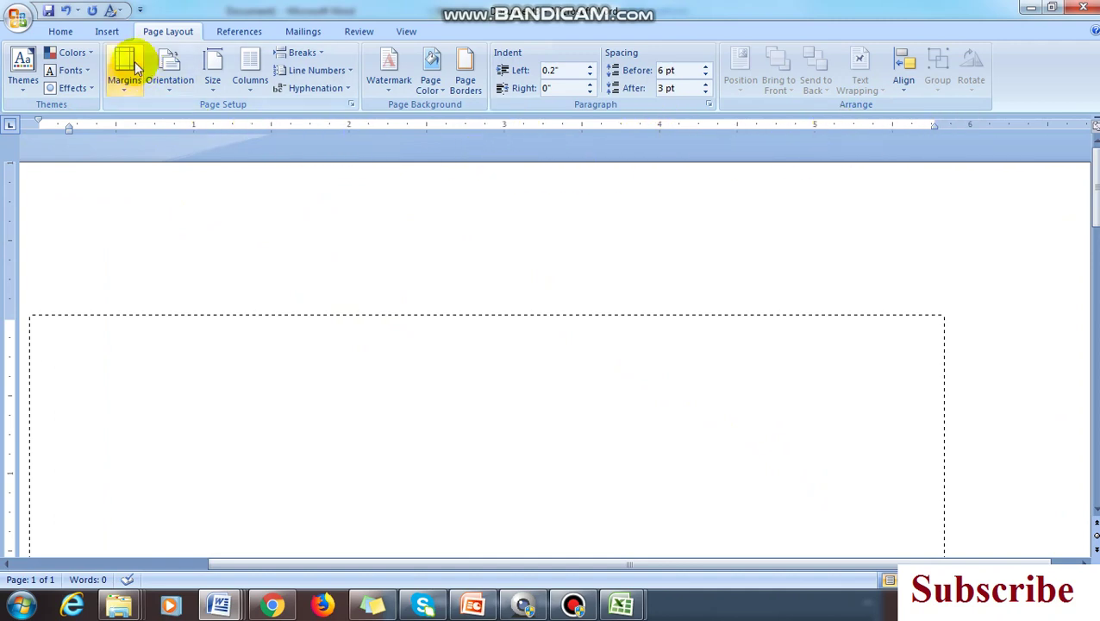
- Draw a vertical line with zero width down the page and make it 7.4" tall
left_click(107, 33)
left_click(246, 69)
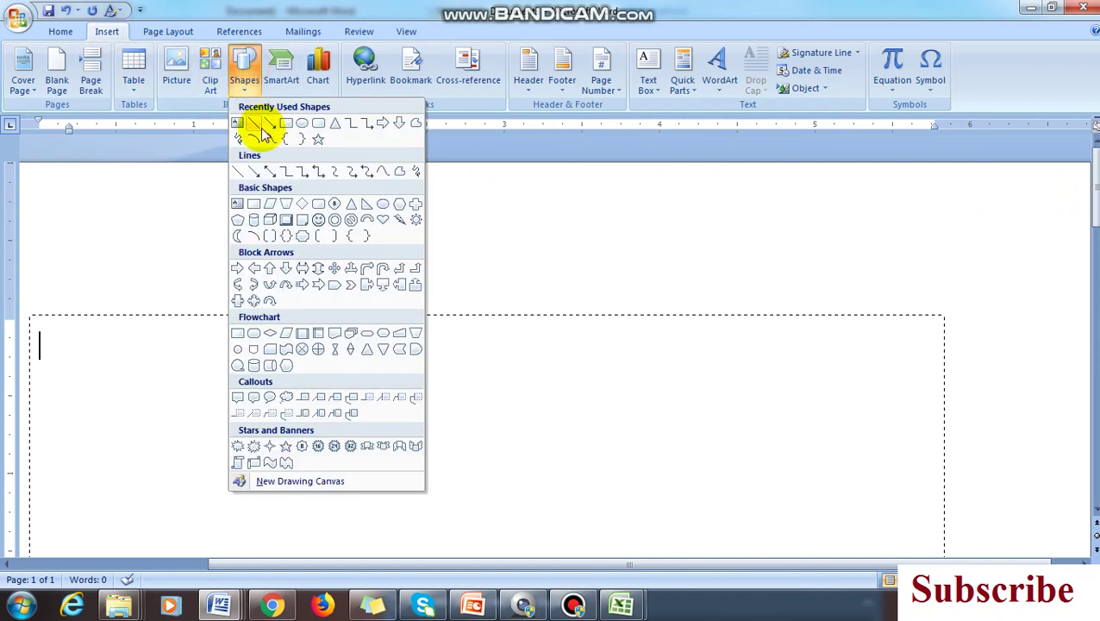
left_click(246, 128)
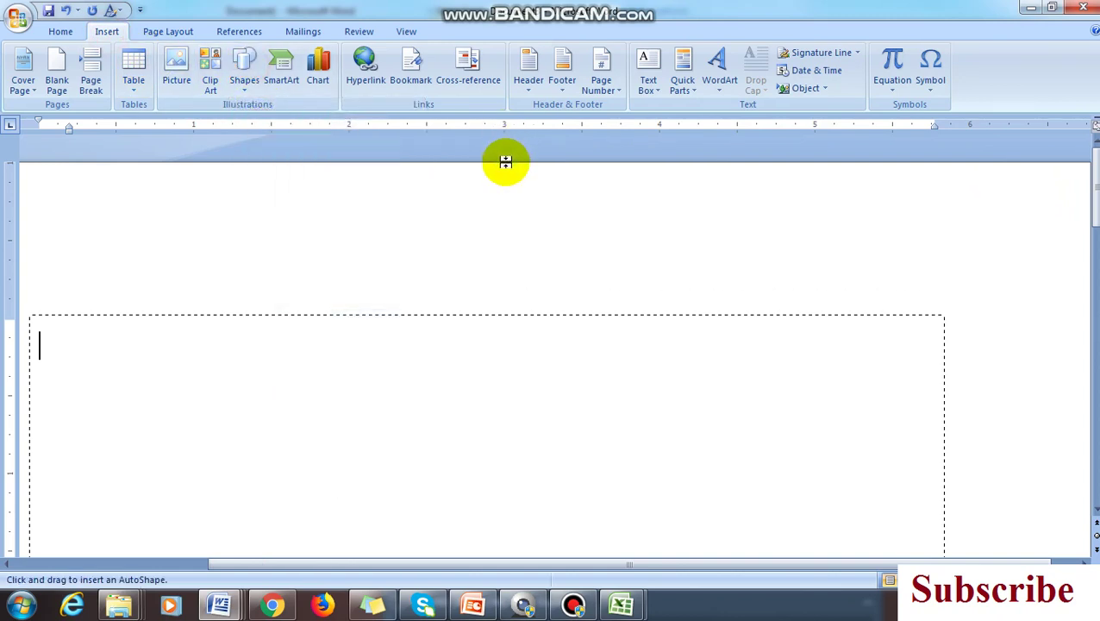
mouse_move(503, 164)
left_mouse_down()
mouse_move(523, 466)
mouse_move(492, 549)
mouse_move(511, 563)
left_mouse_up()
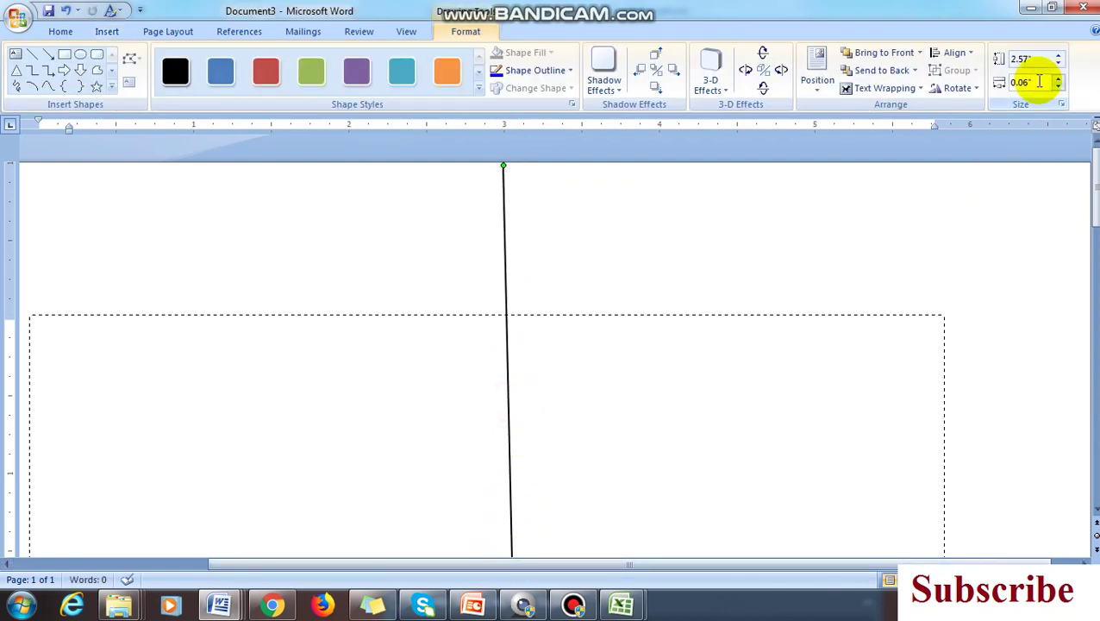
type("0")
key("Return")
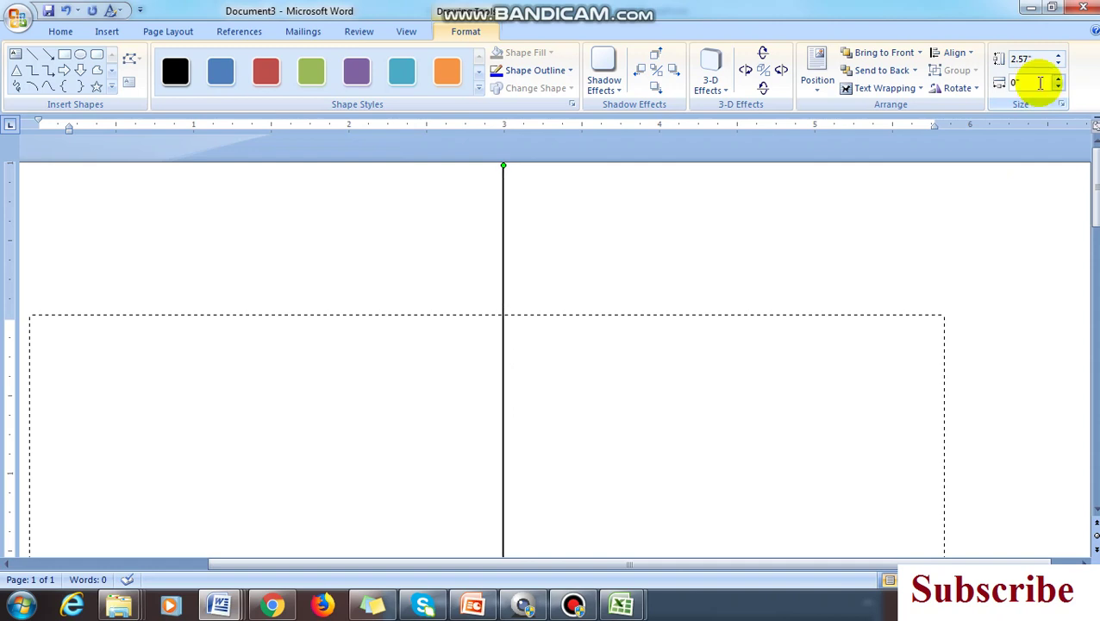
scroll(621, 343, "down", 8)
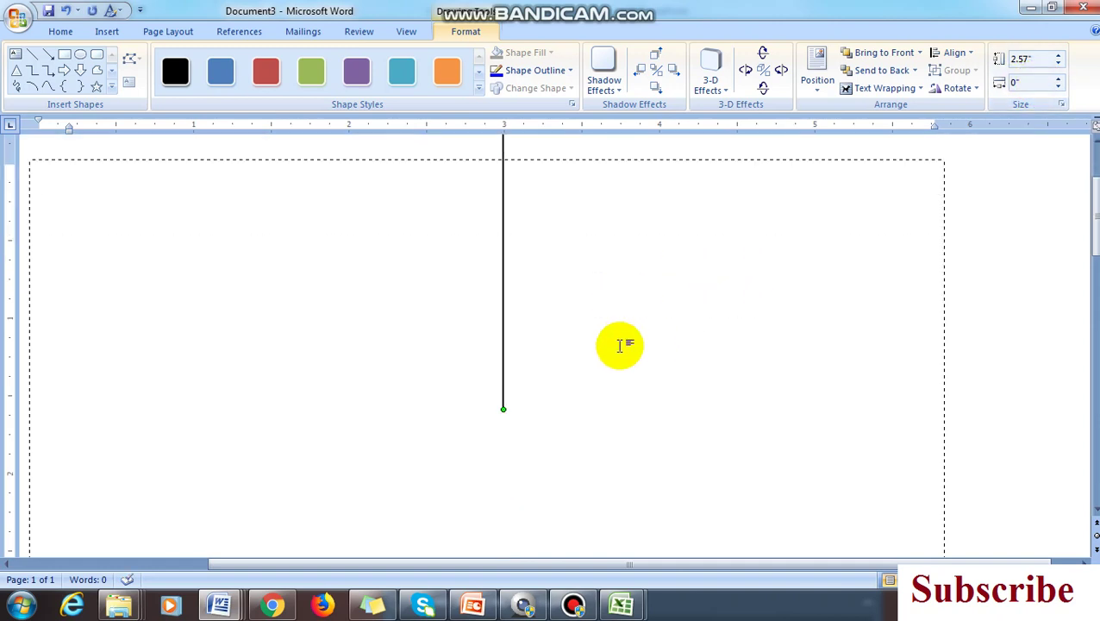
scroll(620, 344, "down", 3)
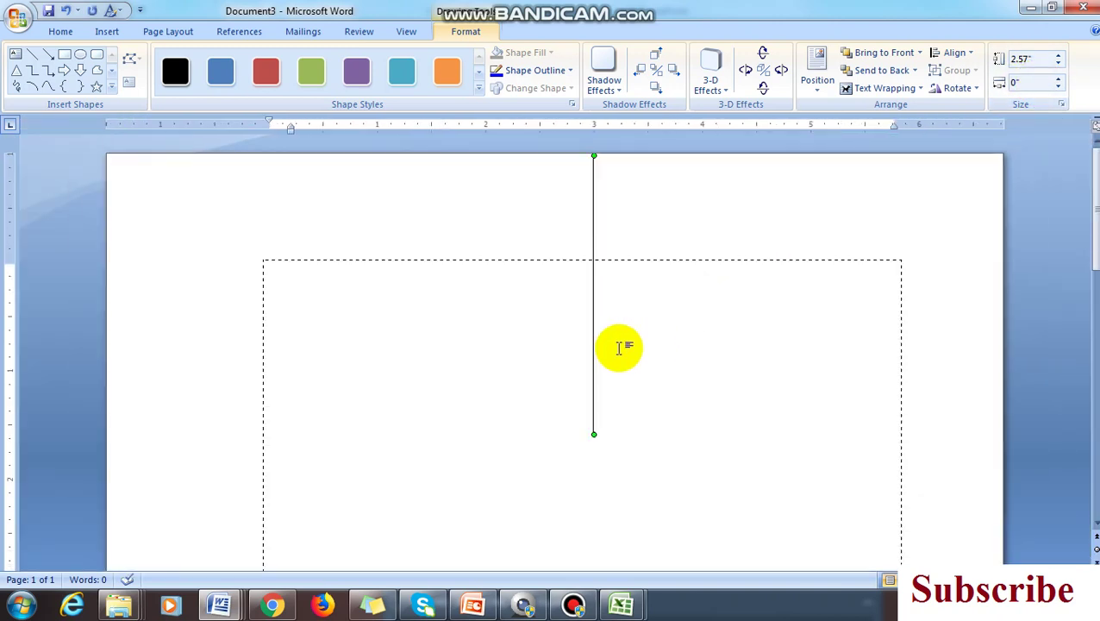
left_click(1060, 57)
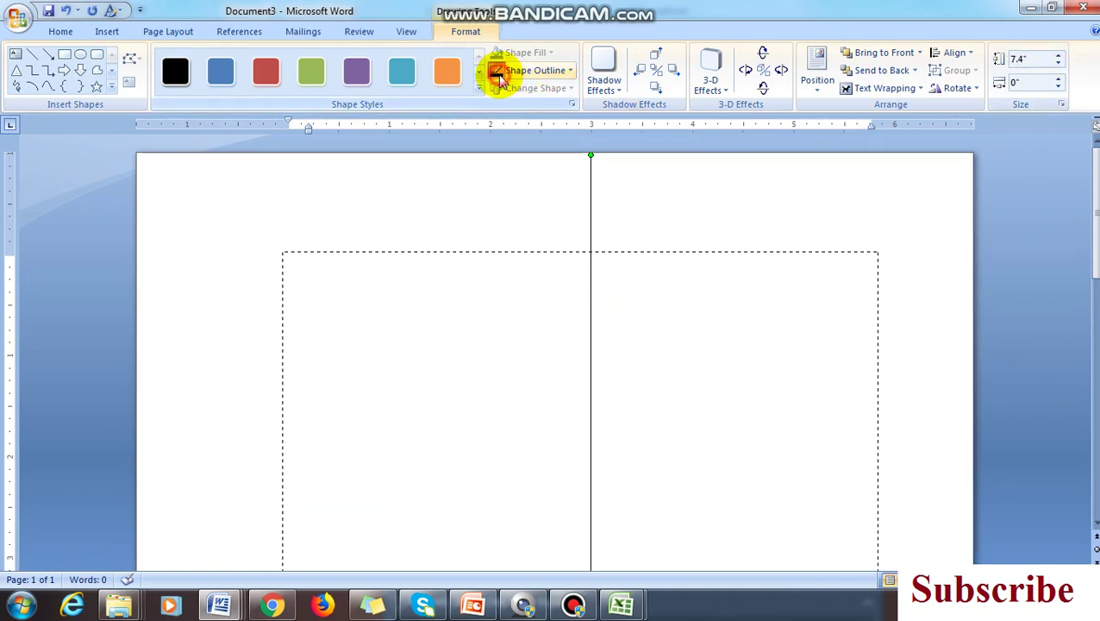
- Set the vertical line's outline weight to 2¼ pt
left_click(570, 70)
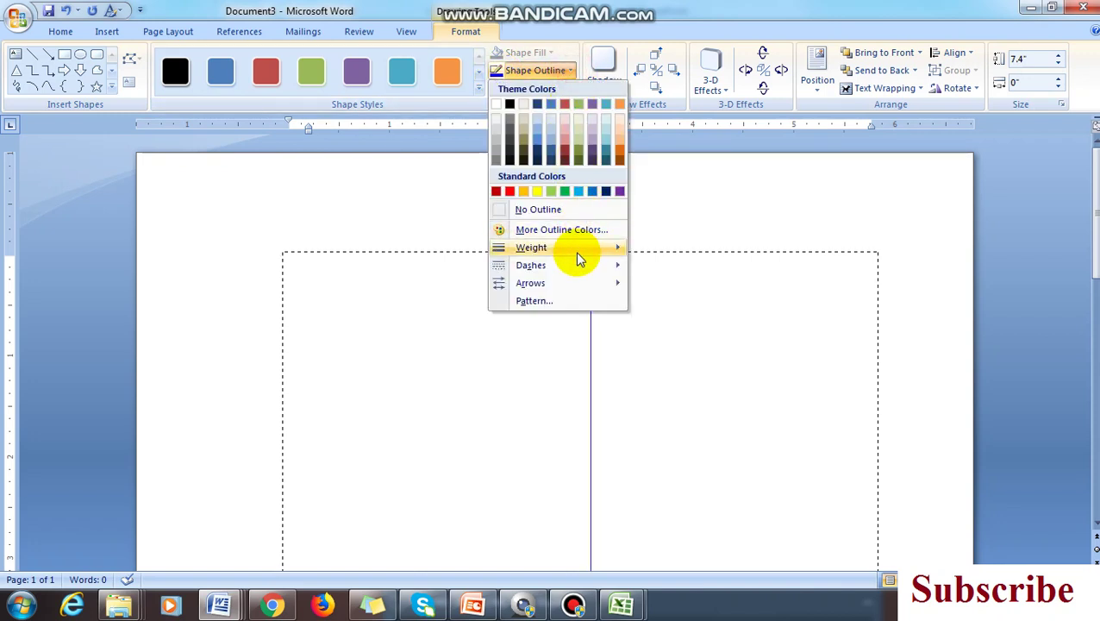
mouse_move(577, 256)
left_click(692, 336)
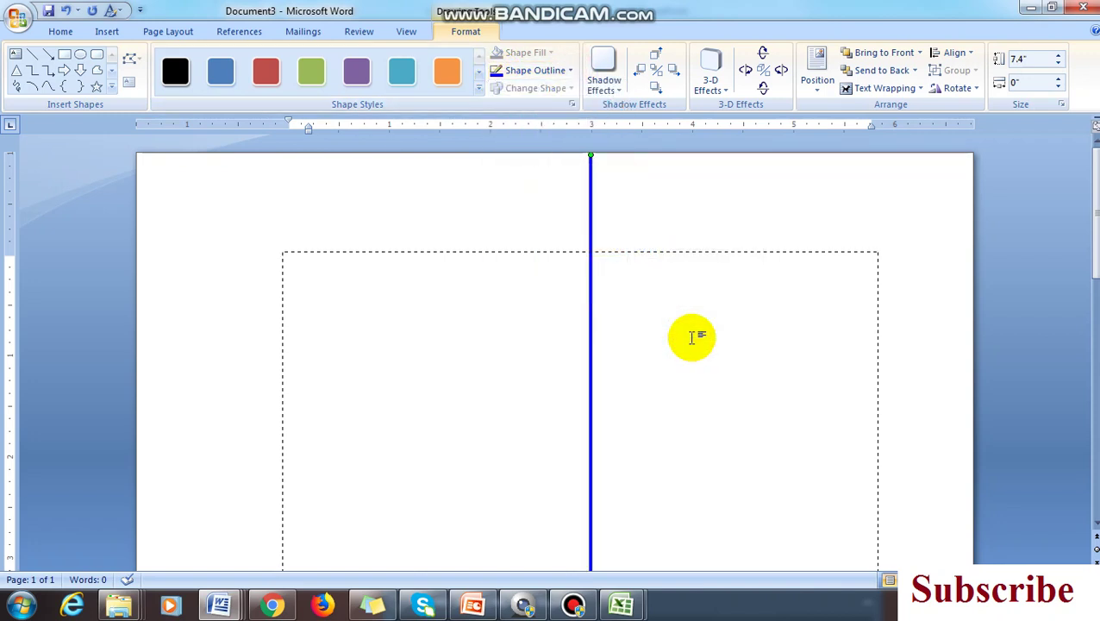
left_click(65, 53)
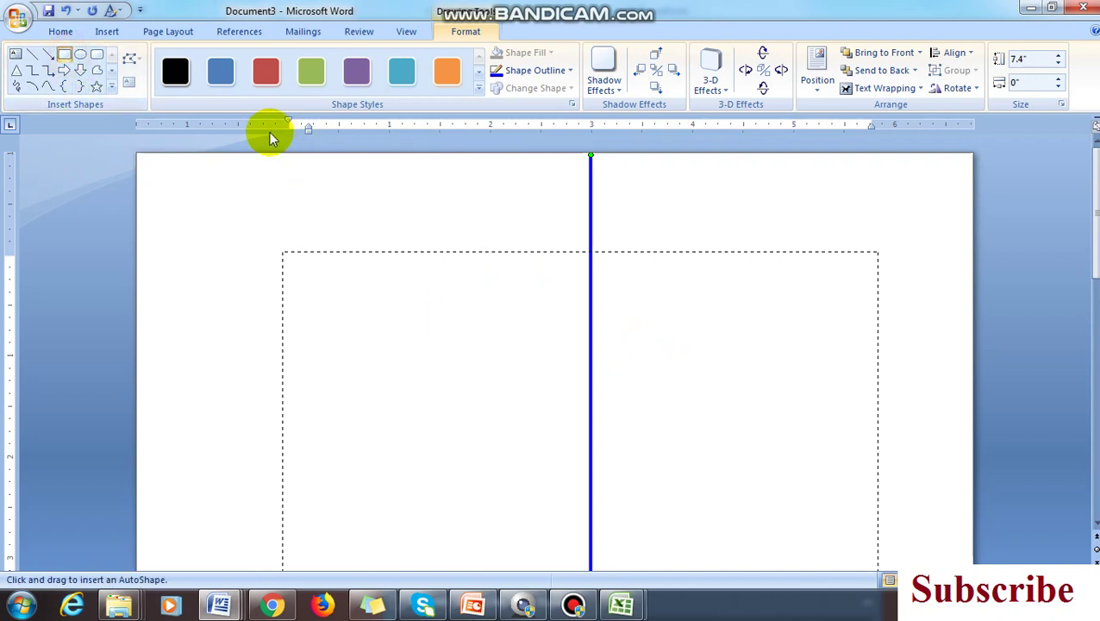
- Draw a 0.9" × 2.3" rectangle and a wider 0.74" × 4.13" rectangle below, centred on the line
left_click_drag(507, 267, 739, 356)
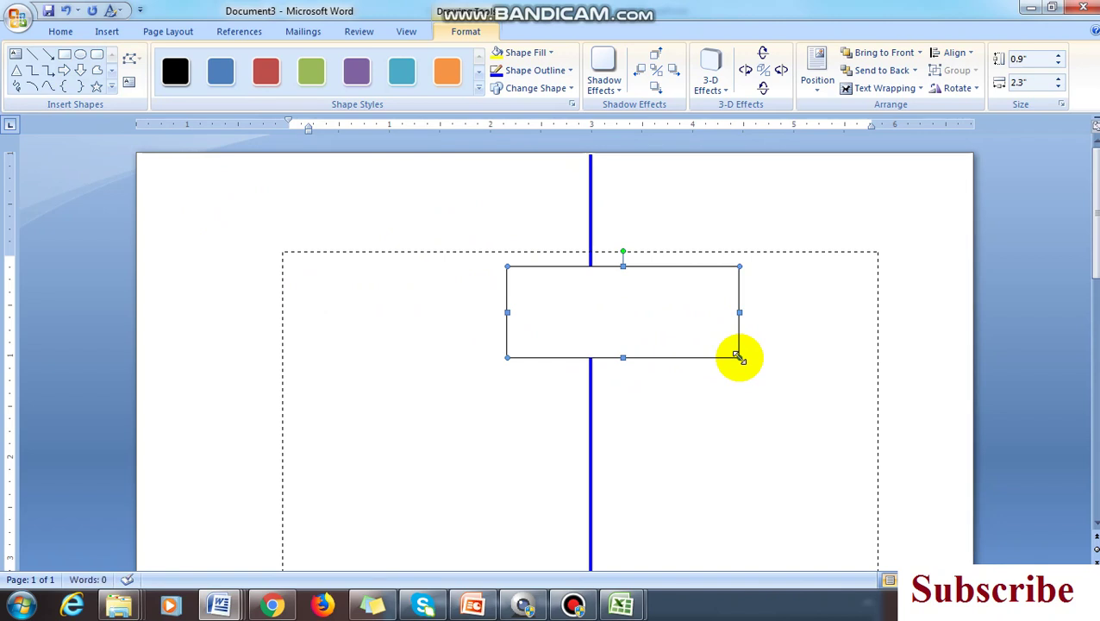
key("Left")
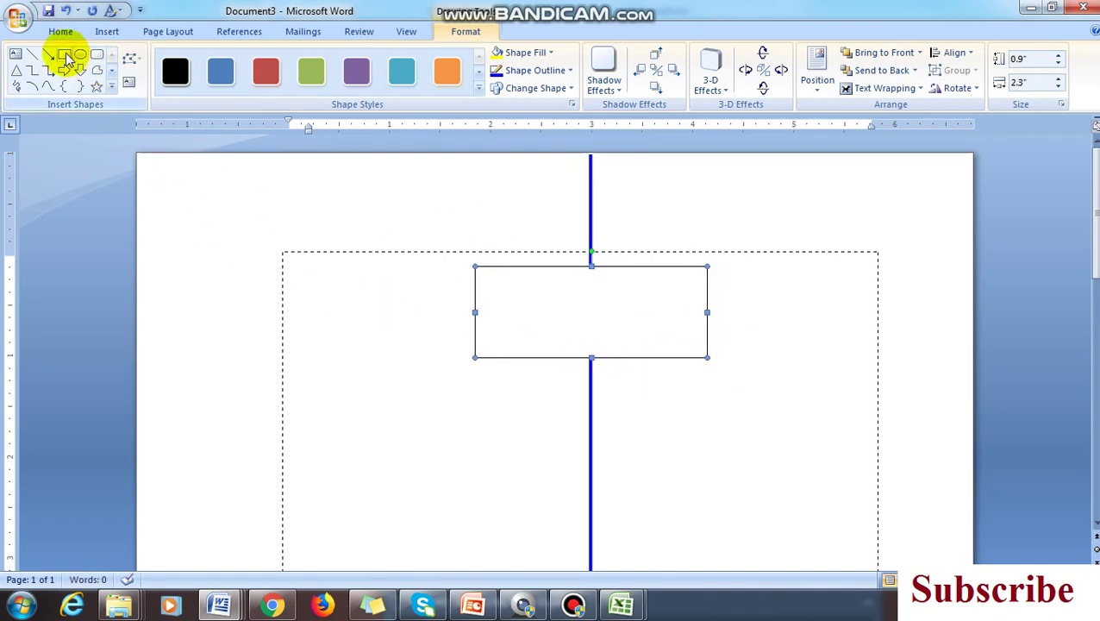
left_click(65, 55)
left_click_drag(373, 365, 791, 442)
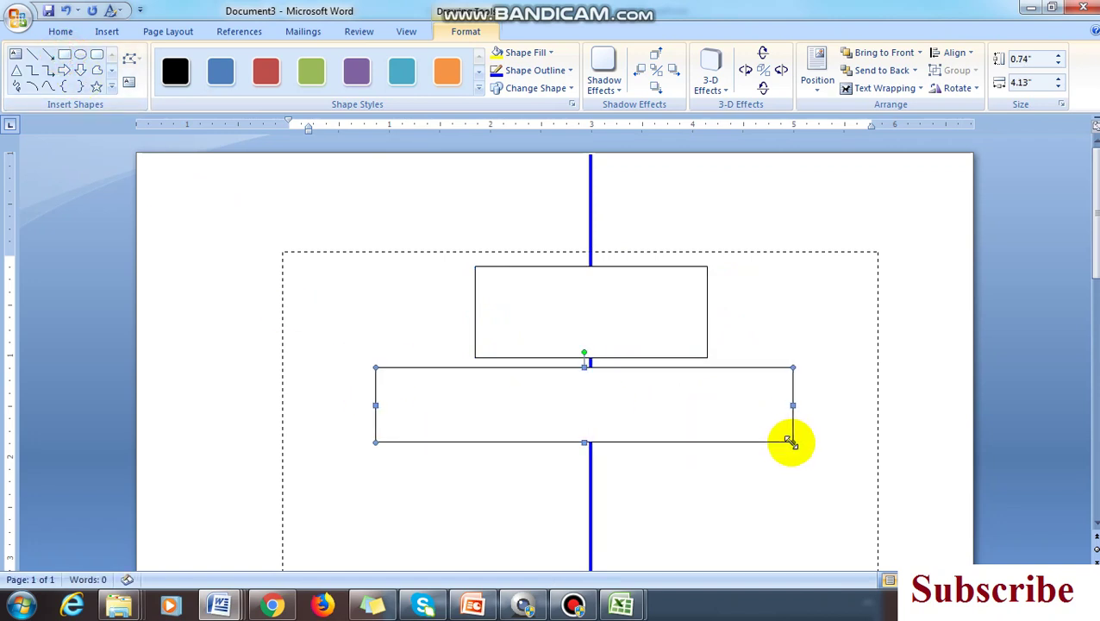
key("Down")
key("Down")
key("Down")
key("Down")
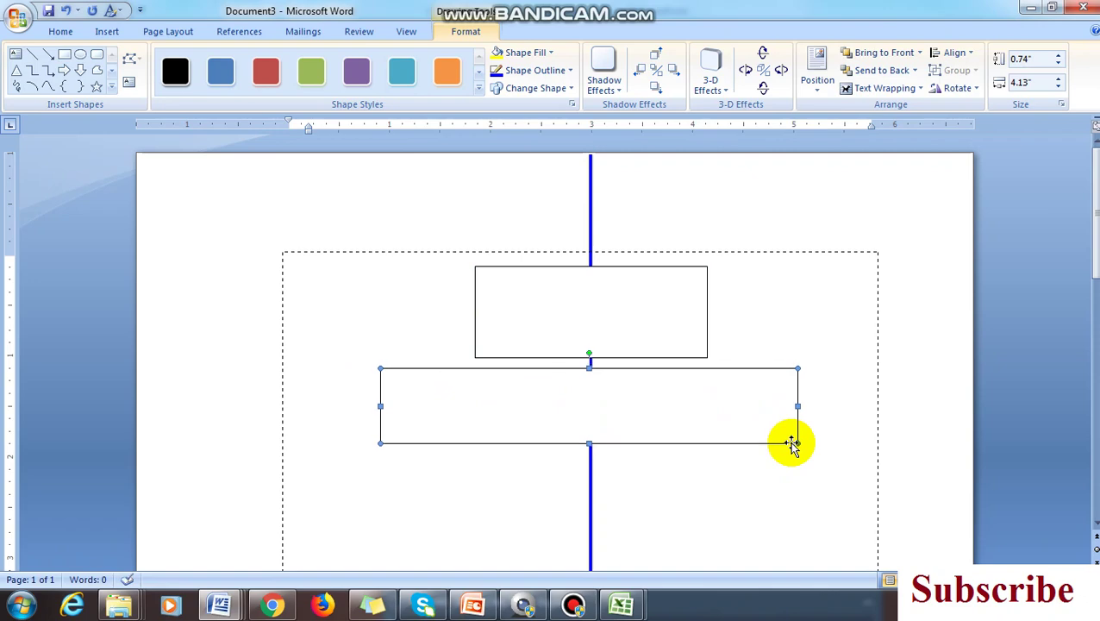
left_click(112, 89)
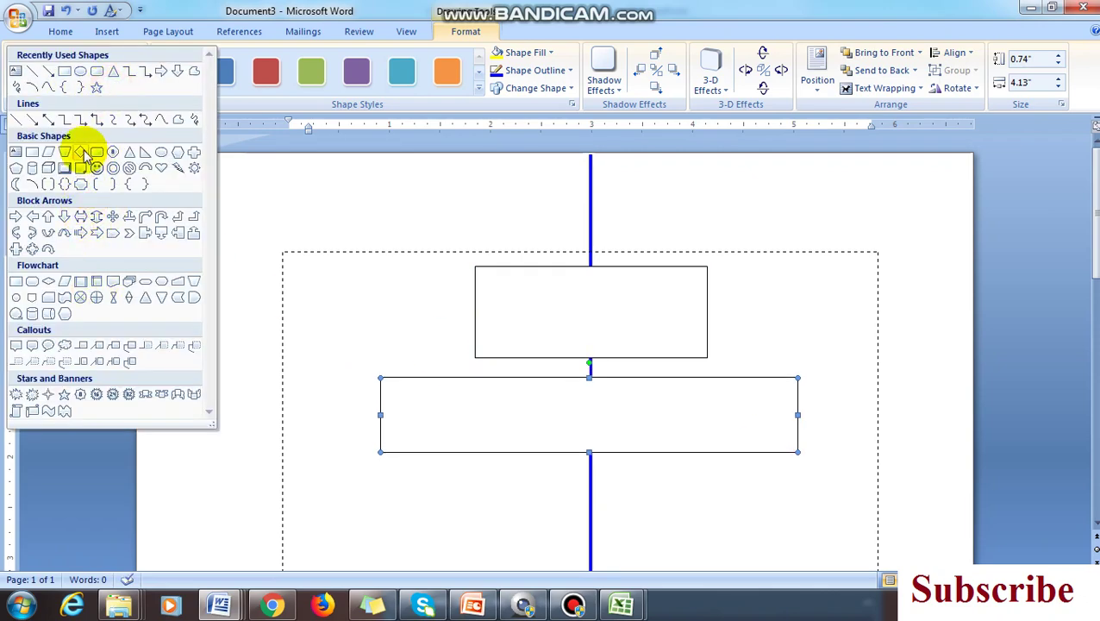
- Draw a diamond and a parallelogram below the wide box, nudging each to centre
left_click(81, 152)
scroll(517, 379, "down", 3)
left_click_drag(509, 322, 705, 522)
key("Left")
key("Left")
key("Left")
key("Left")
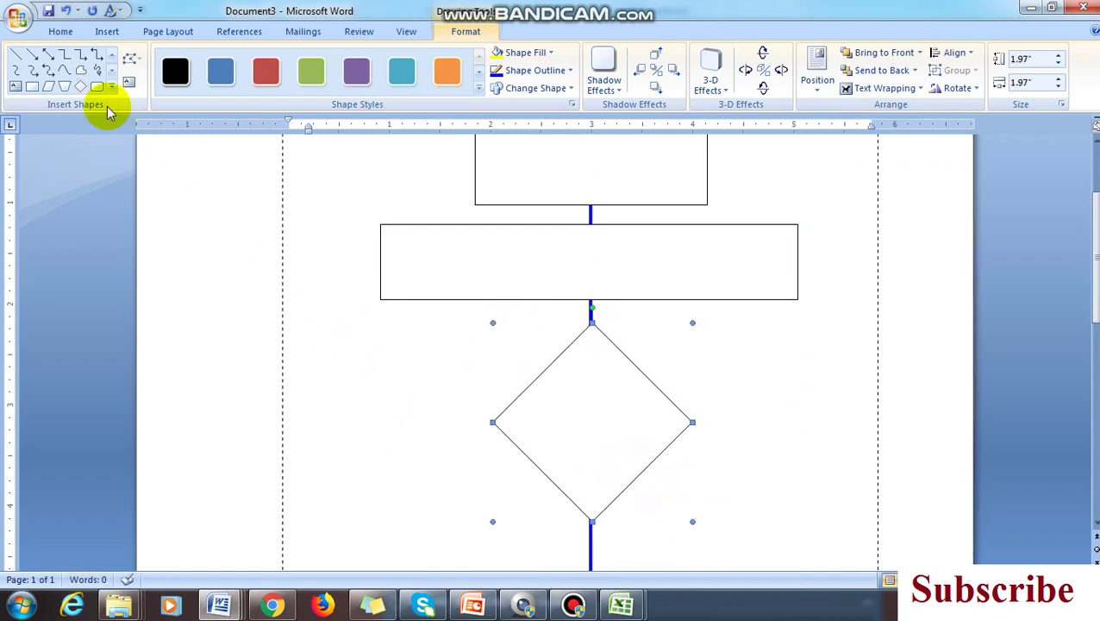
left_click(47, 86)
scroll(658, 439, "down", 4)
mouse_move(442, 408)
left_mouse_down()
mouse_move(697, 565)
mouse_move(718, 431)
mouse_move(692, 177)
left_mouse_up()
scroll(724, 310, "up", 4)
key("Right")
key("Right")
key("Right")
scroll(729, 390, "up", 4)
scroll(729, 390, "up", 4)
- Draw a 0.56" downward arrow between the boxes and duplicate it with Ctrl+D
left_click(35, 55)
left_click_drag(615, 291, 614, 347)
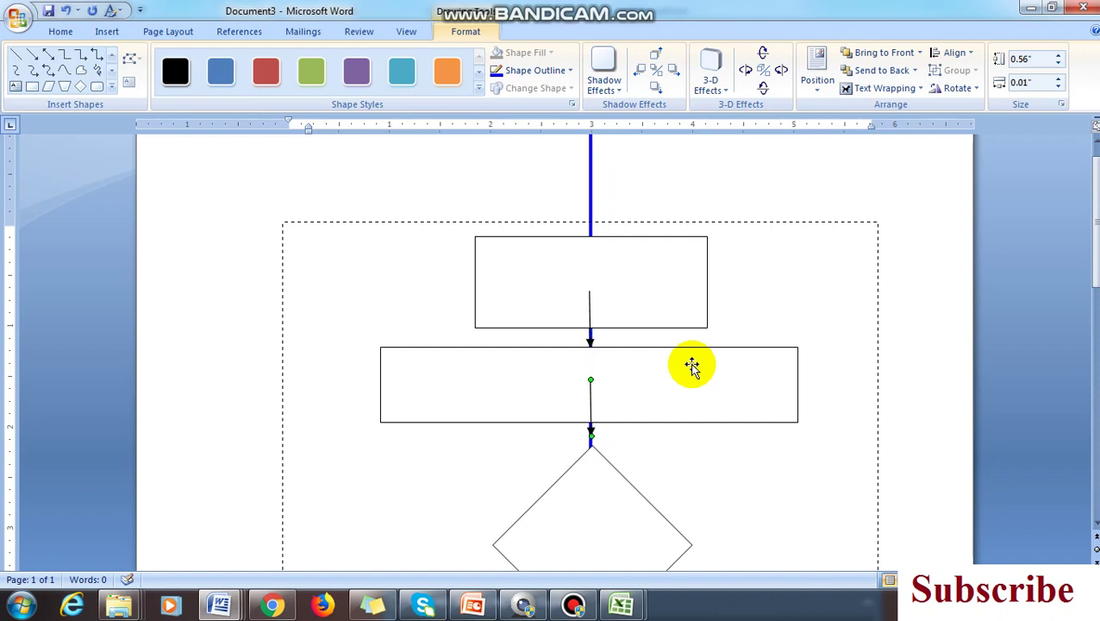
scroll(686, 407, "down", 3)
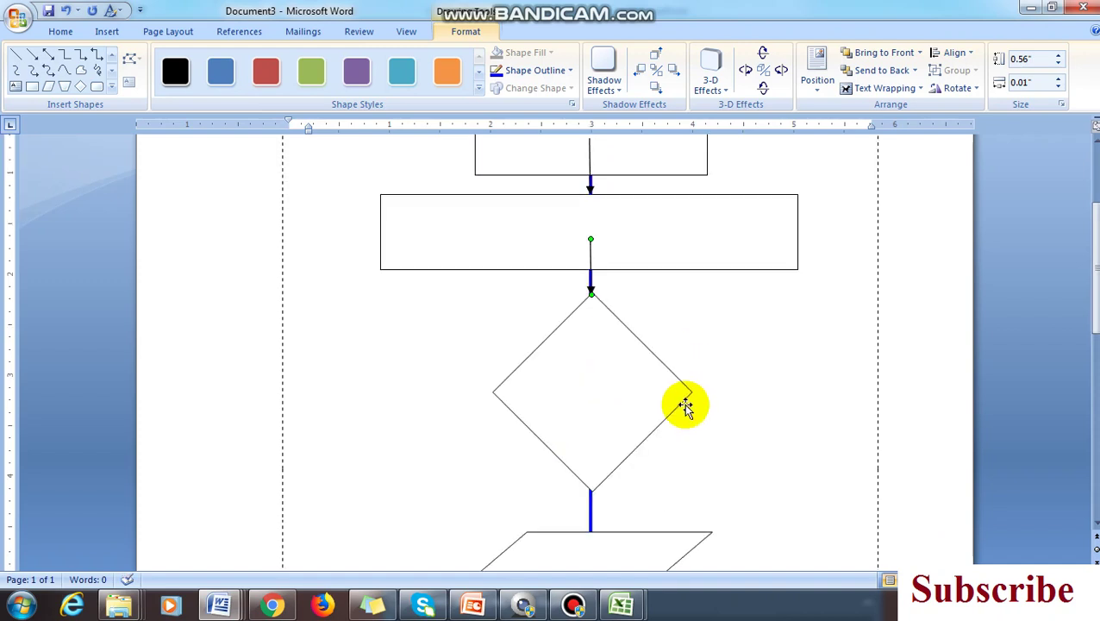
key("ctrl+d")
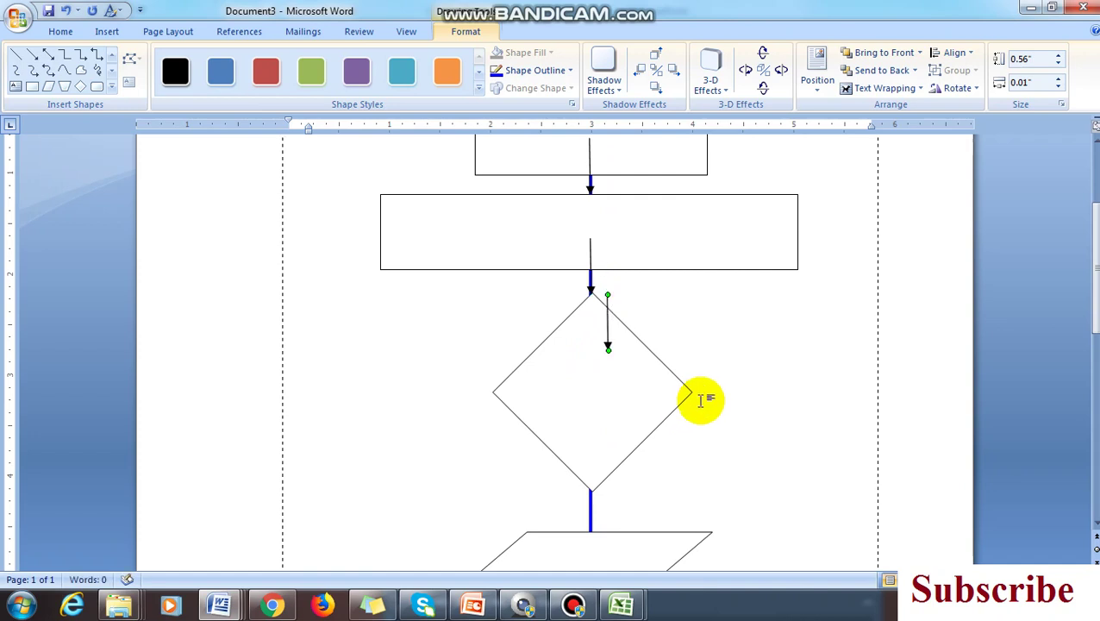
- Select the arrow copy and delete the blue vertical guide line
left_click(608, 345)
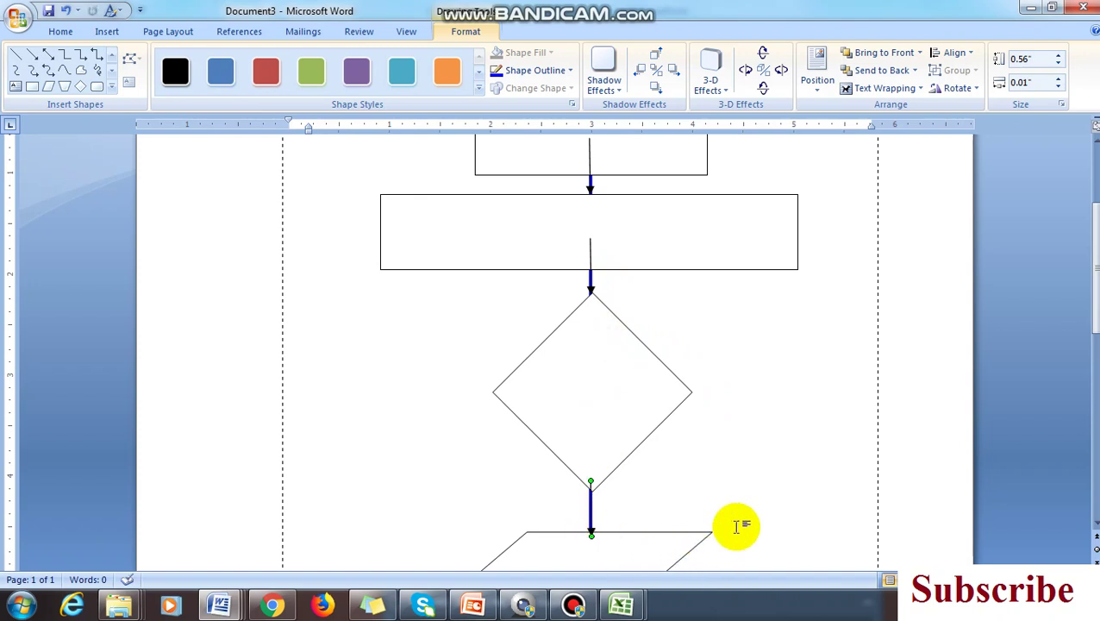
scroll(737, 524, "up", 3)
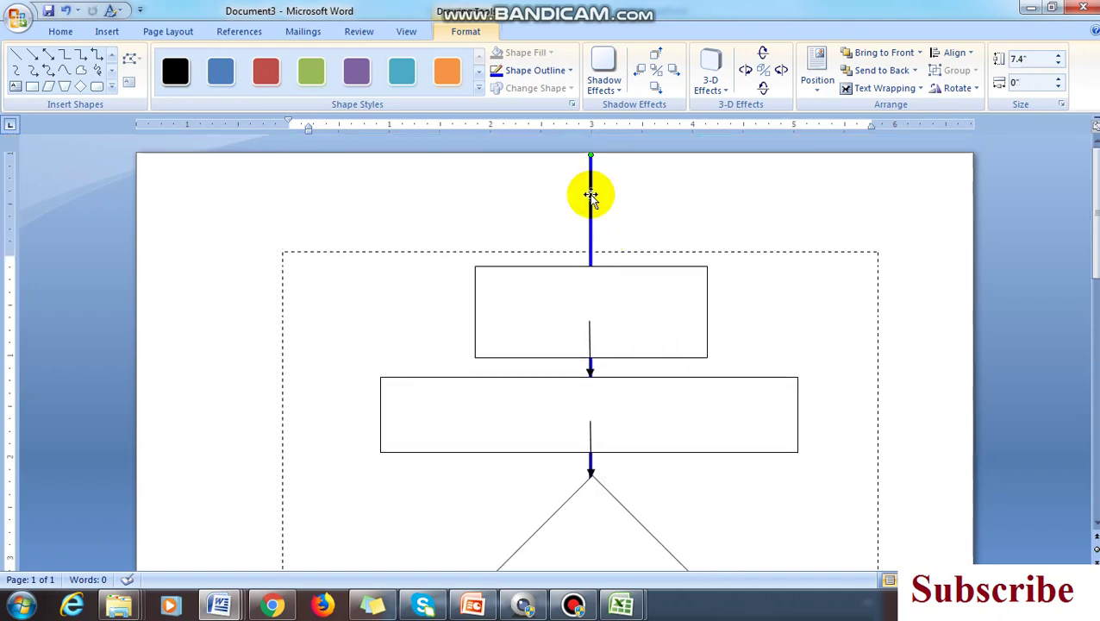
key("Delete")
scroll(705, 420, "down", 2)
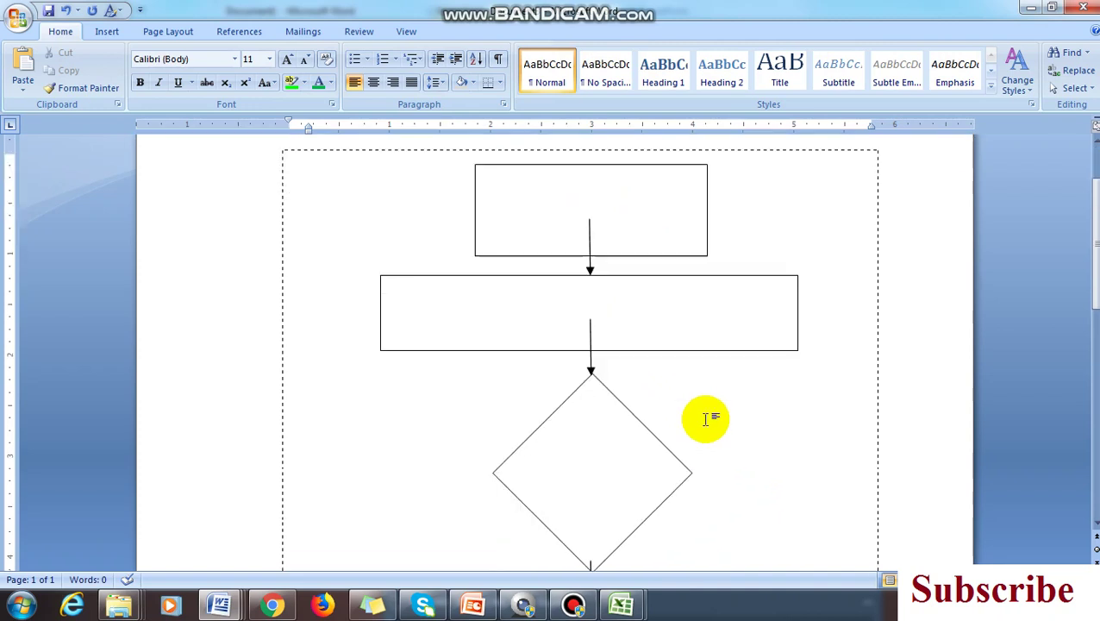
- Bring the top box, wide box and diamond in front of the arrows
left_click(628, 199)
left_click(636, 299, "shift")
left_click(599, 454, "shift")
scroll(666, 470, "down", 2)
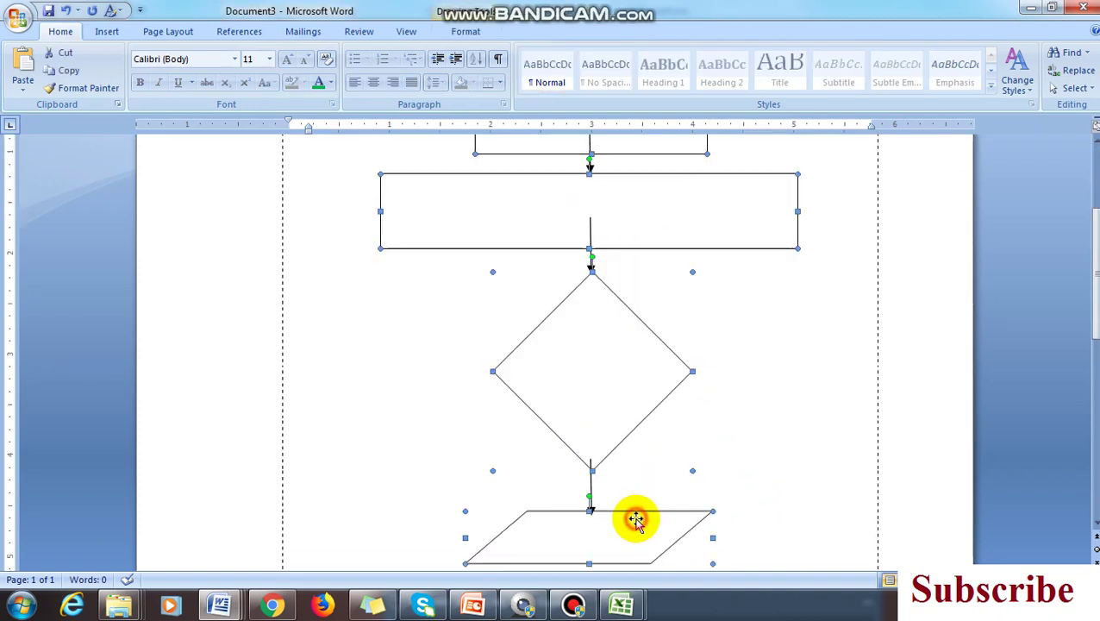
scroll(622, 360, "up", 3)
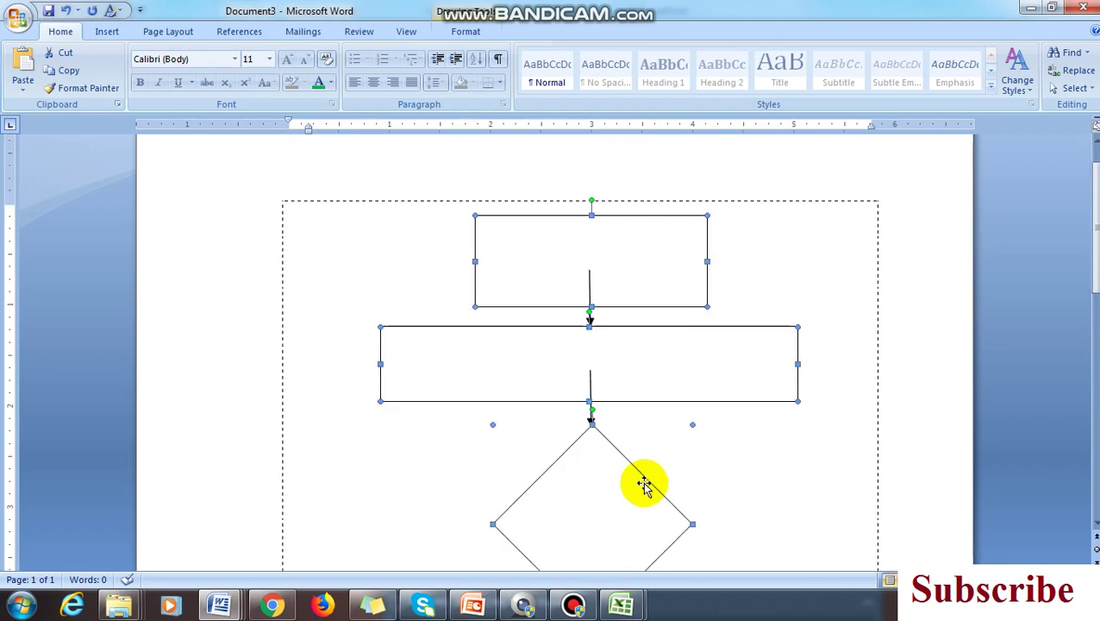
left_click(470, 28)
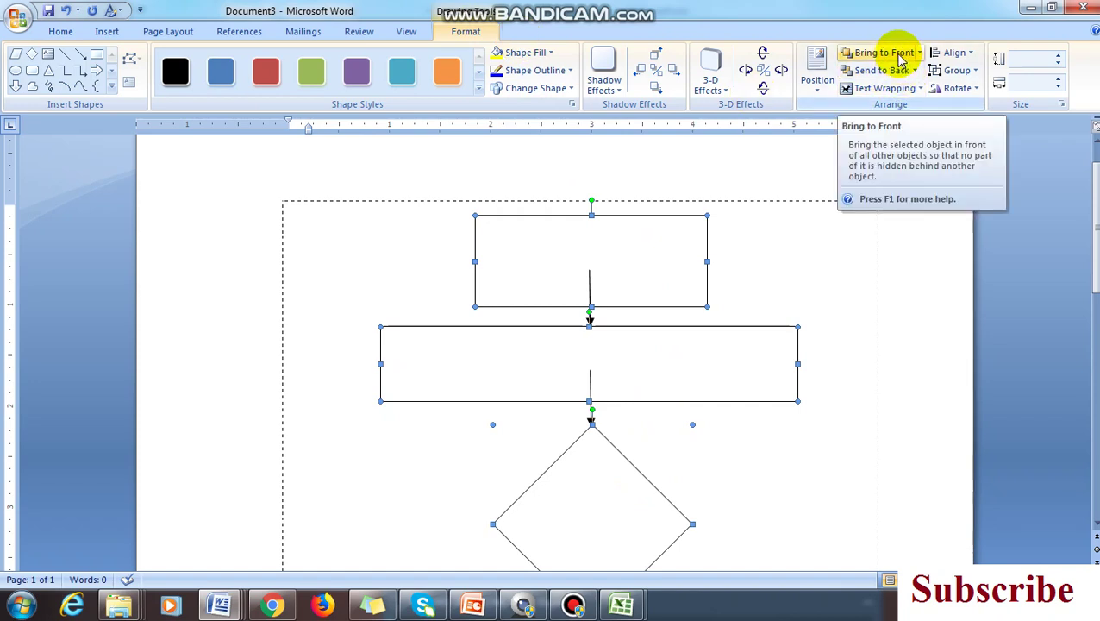
left_click(901, 59)
left_click(854, 287)
- Extend the arrow below the diamond down to the parallelogram's top edge
left_click(589, 315)
scroll(634, 394, "down", 3)
scroll(633, 395, "down", 3)
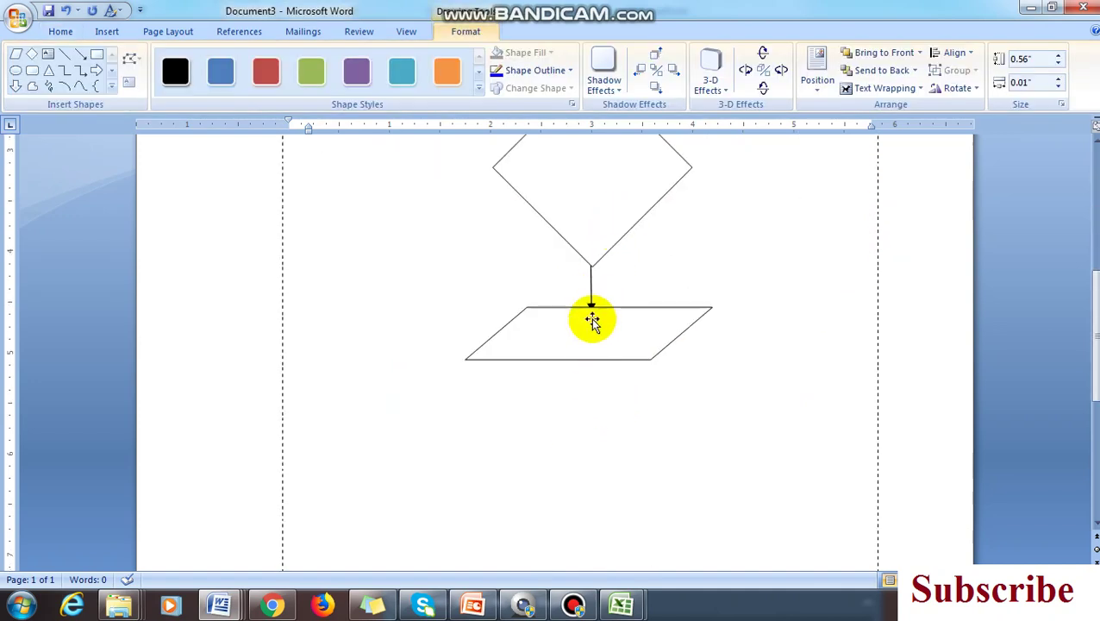
left_click_drag(590, 302, 591, 310)
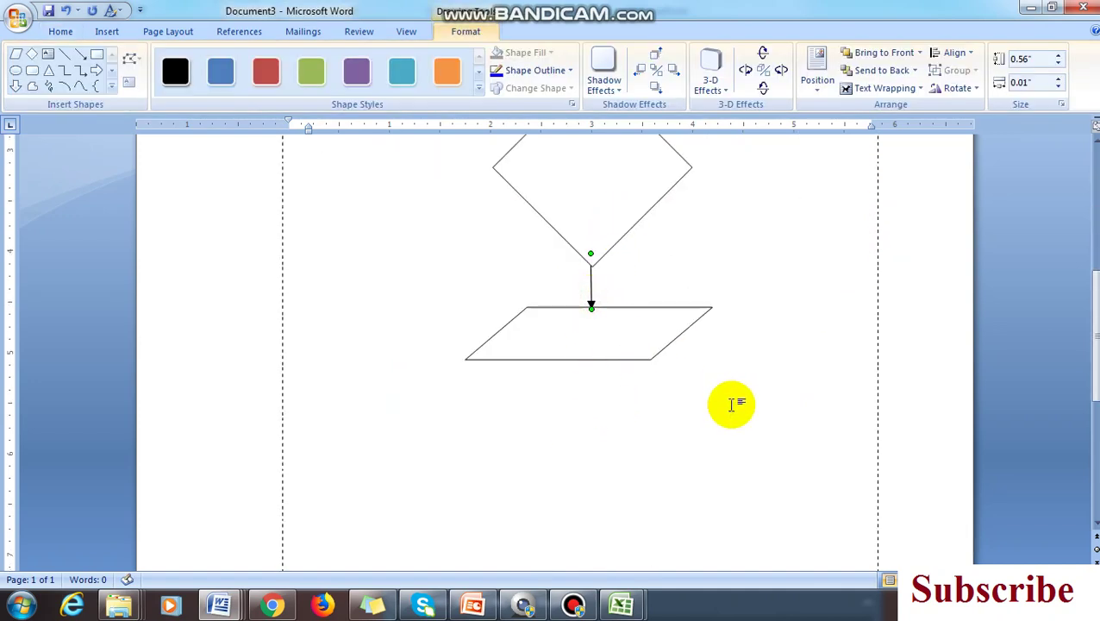
left_click(573, 604)
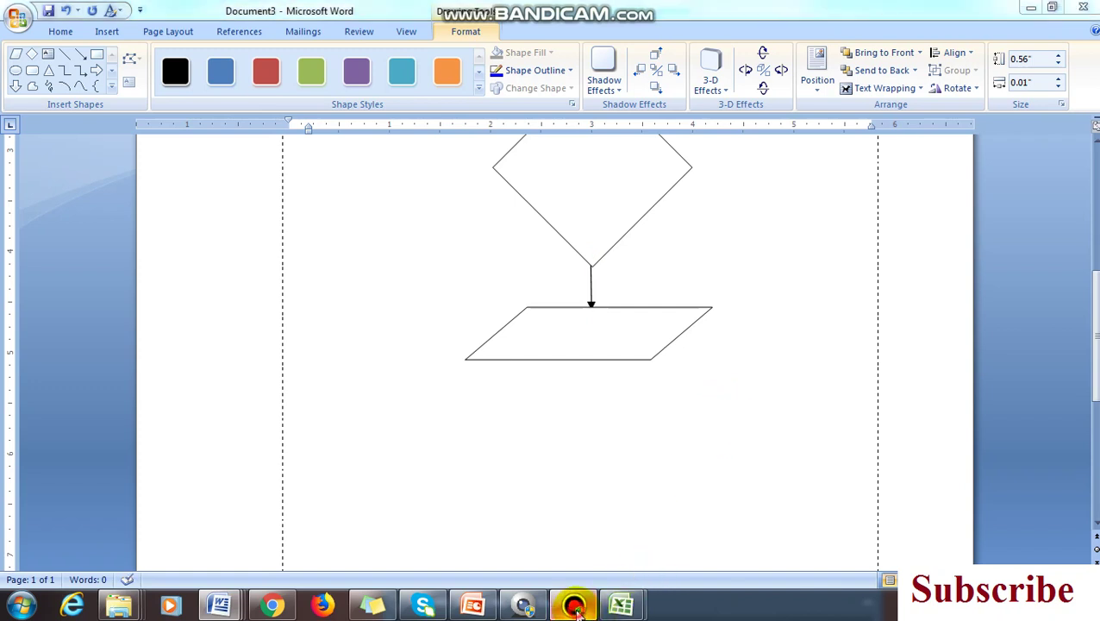
left_click(425, 445)
scroll(606, 425, "up", 8)
left_click(590, 372)
left_click(847, 376)
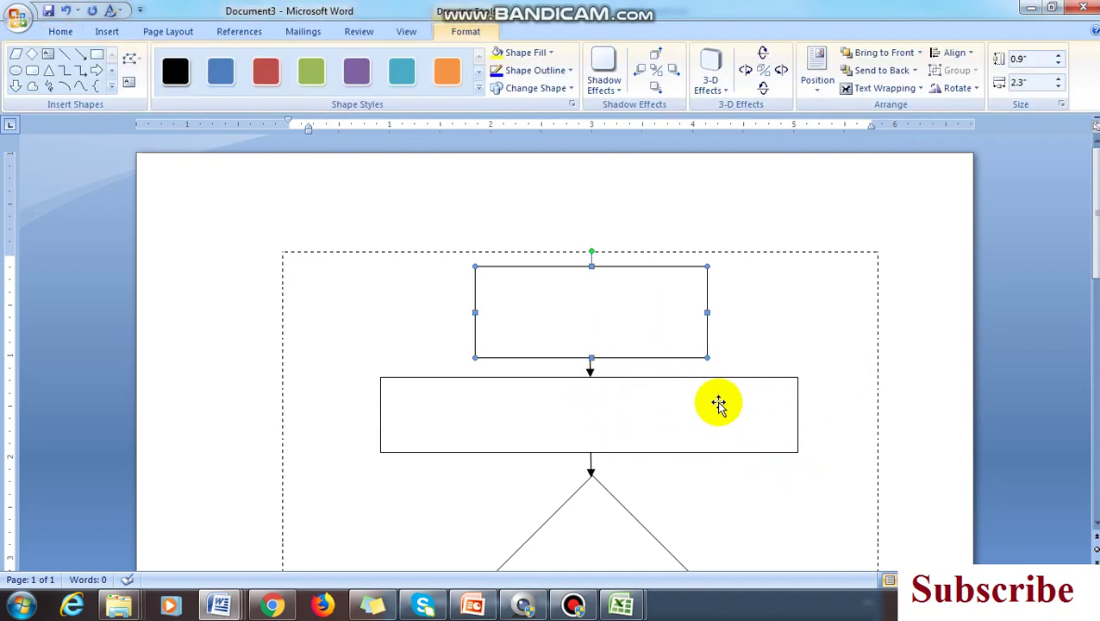
key("Tab")
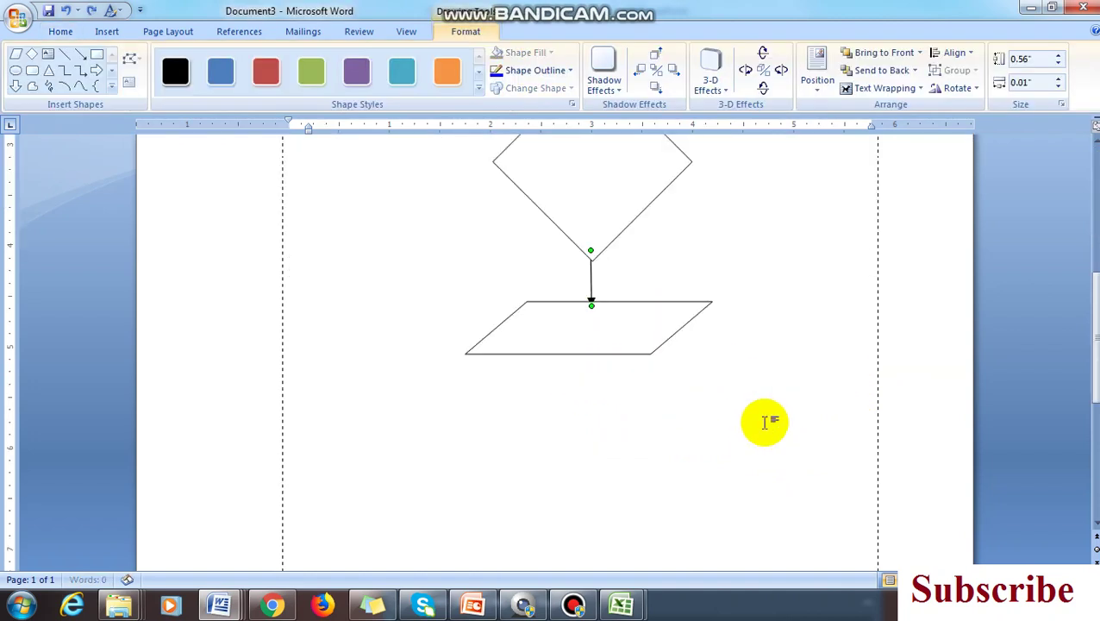
scroll(766, 423, "up", 8)
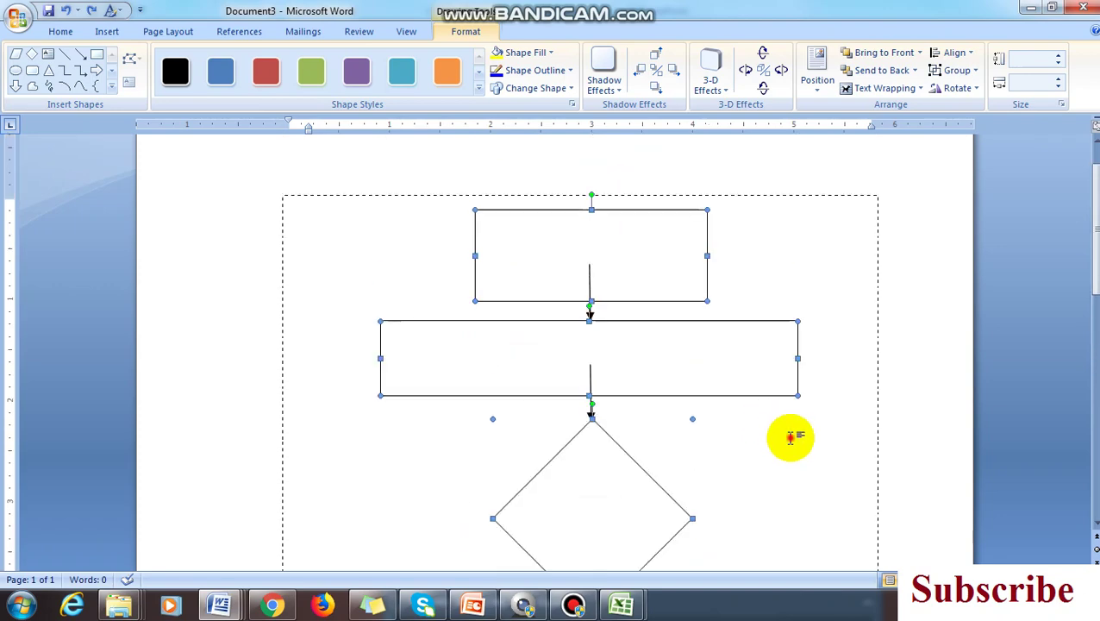
scroll(766, 417, "up", 5, "ctrl")
left_click(542, 393)
scroll(515, 412, "down", 3)
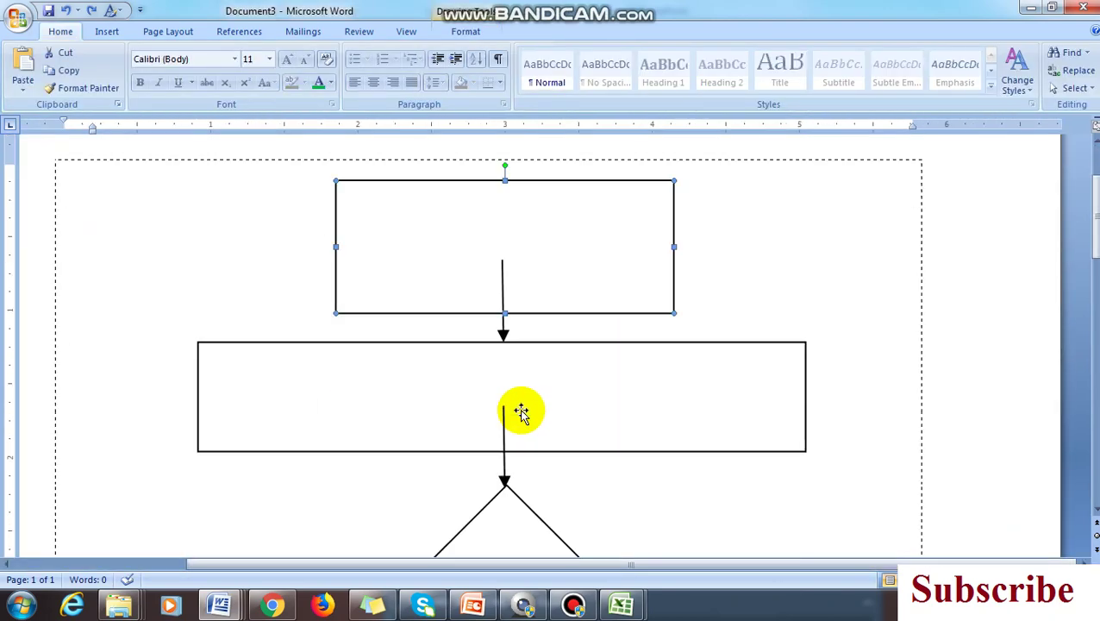
left_click(503, 324)
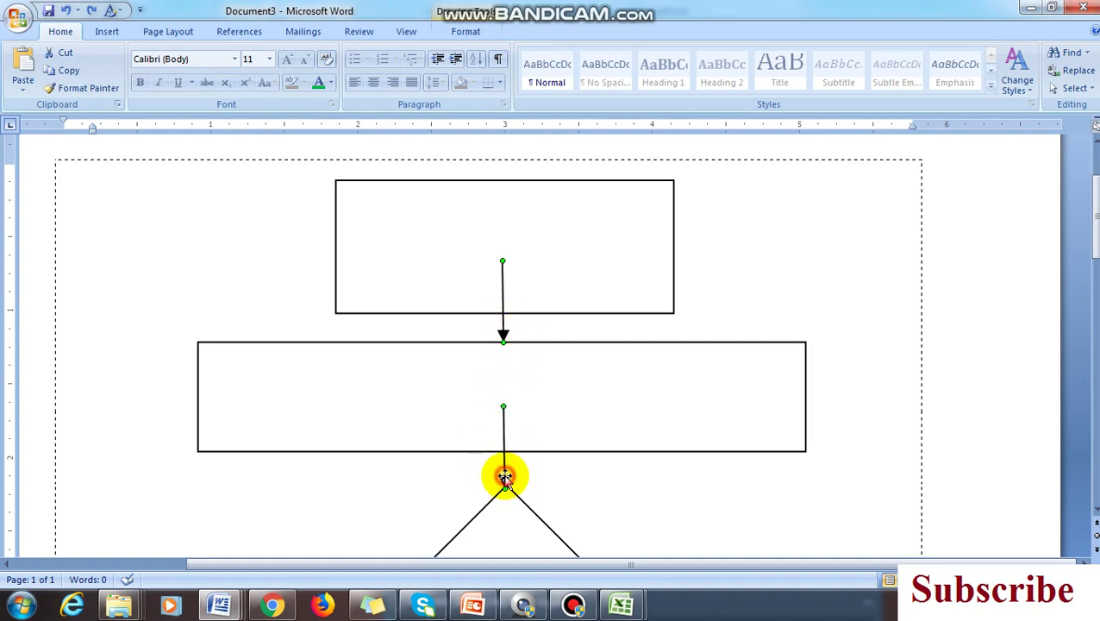
scroll(505, 476, "down", 8)
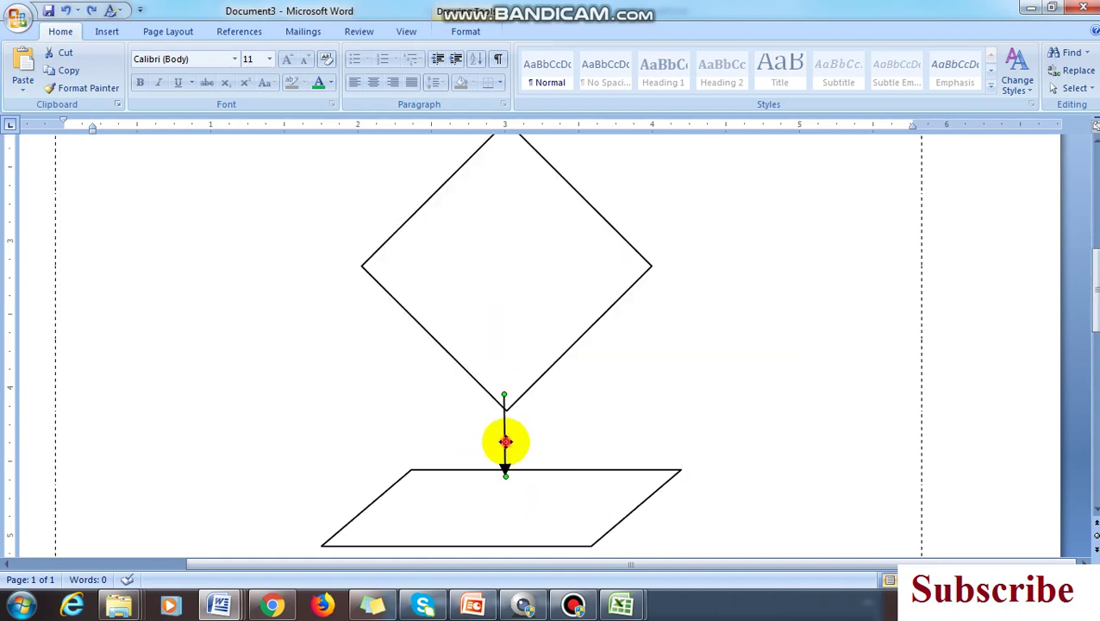
scroll(536, 444, "up", 10)
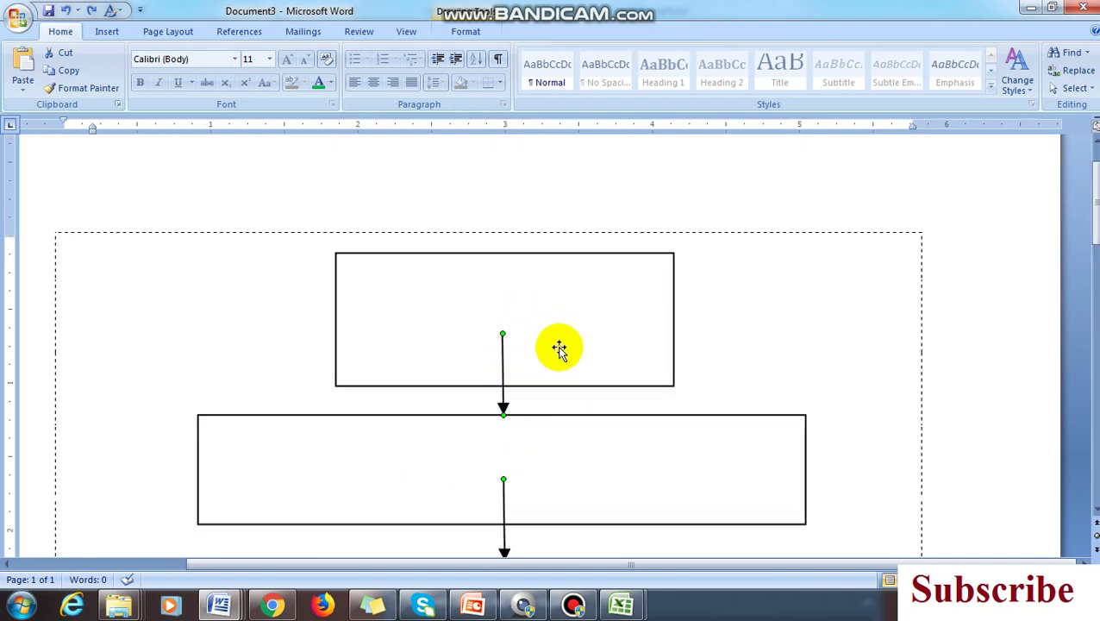
left_click(470, 31)
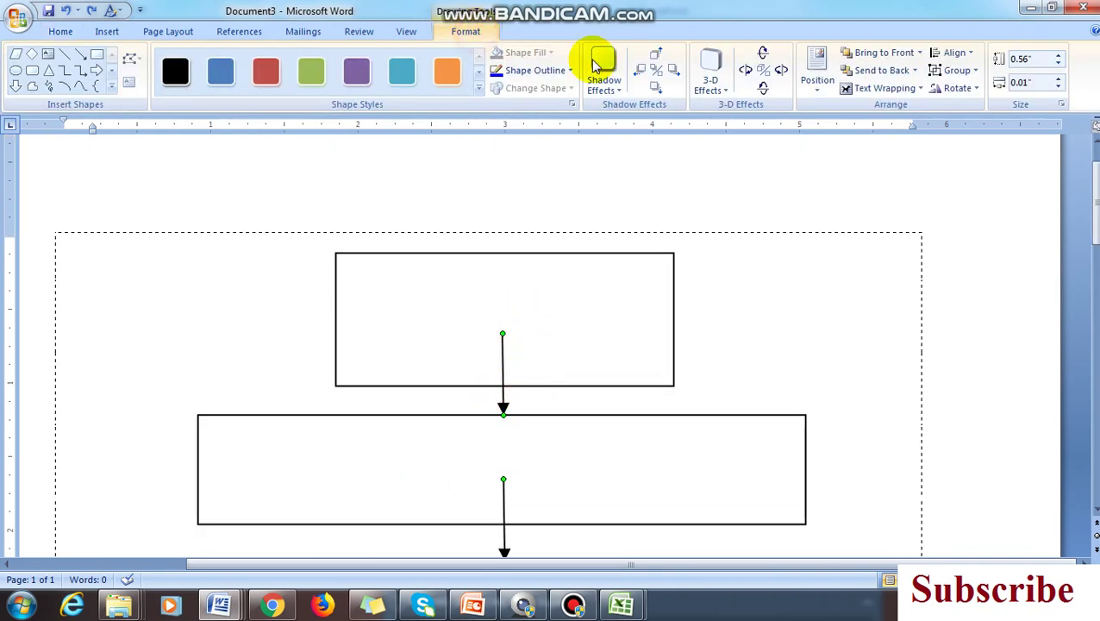
left_click(897, 72)
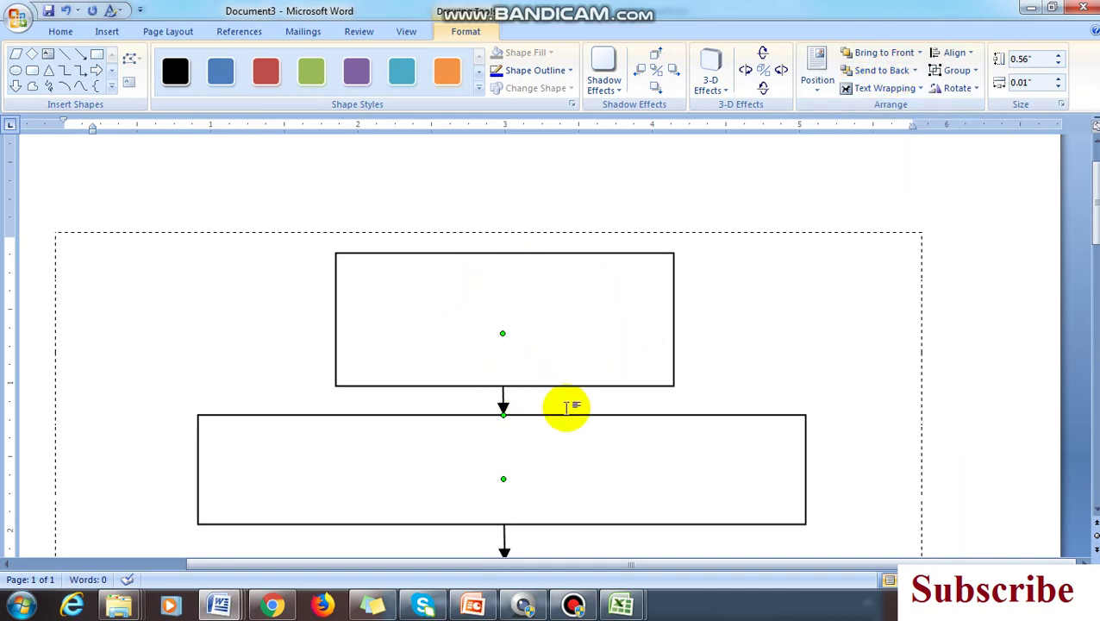
left_click(560, 287)
left_click(535, 280)
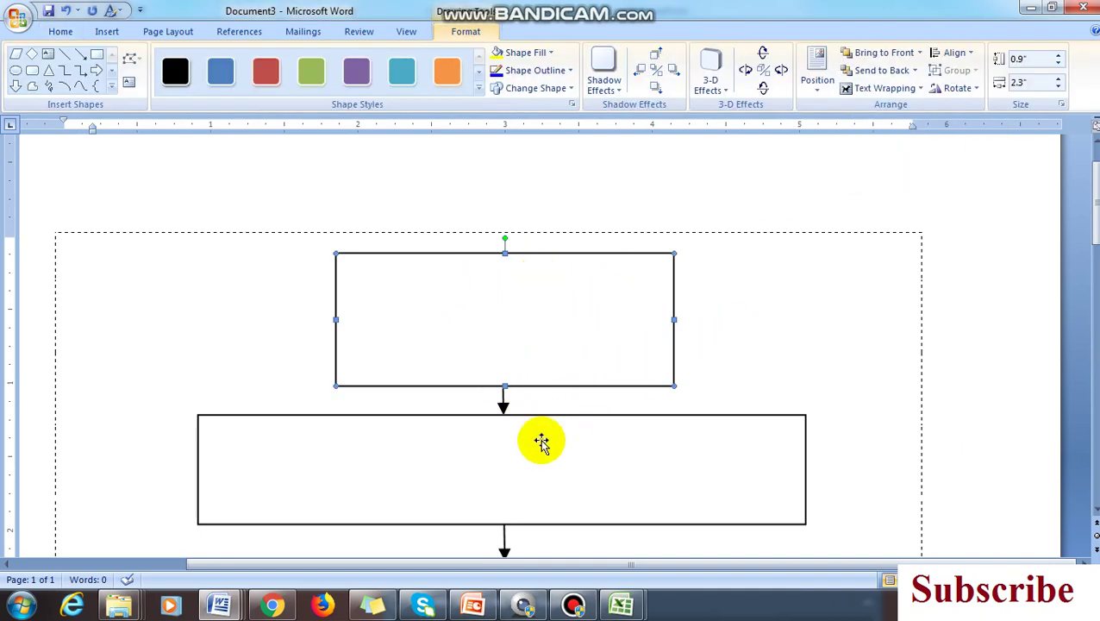
scroll(547, 447, "down", 1)
scroll(624, 432, "down", 3)
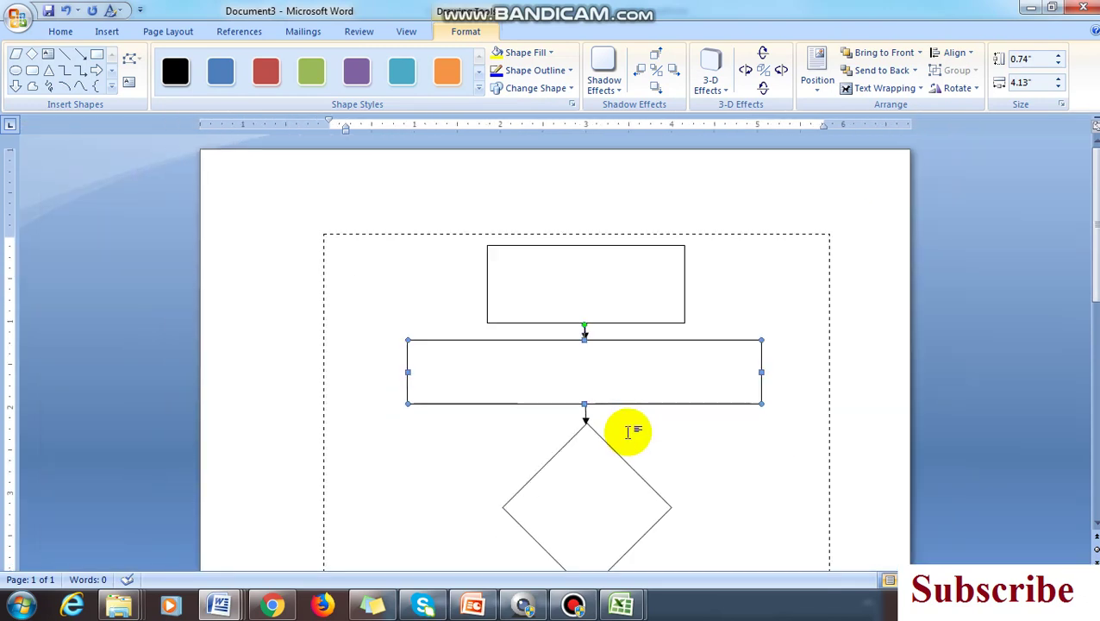
scroll(647, 403, "down", 7)
scroll(650, 411, "up", 5)
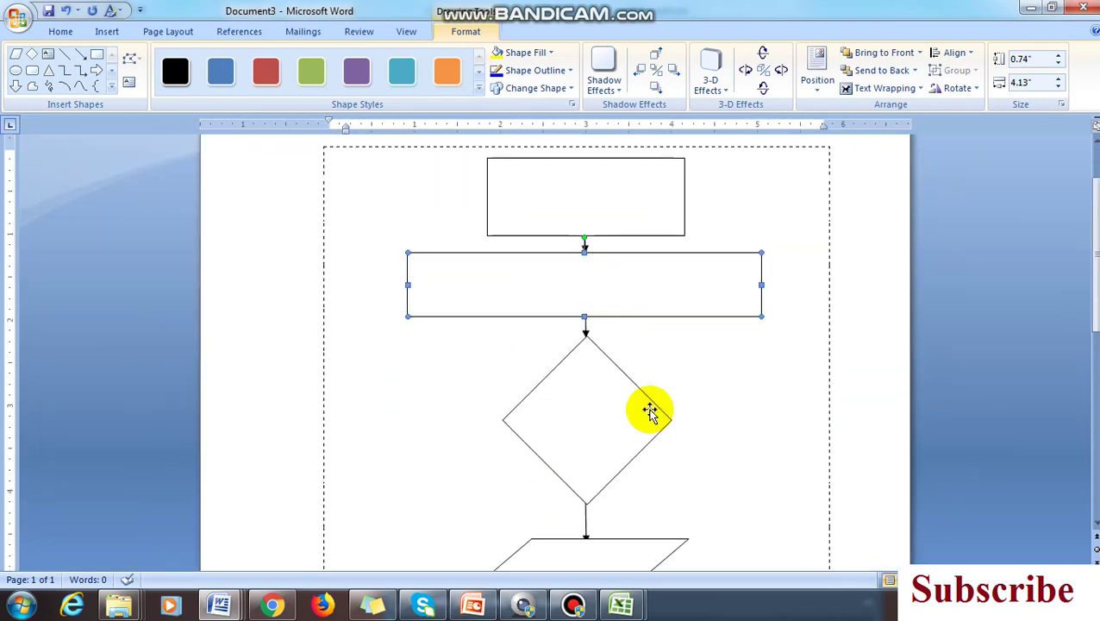
scroll(663, 415, "down", 2)
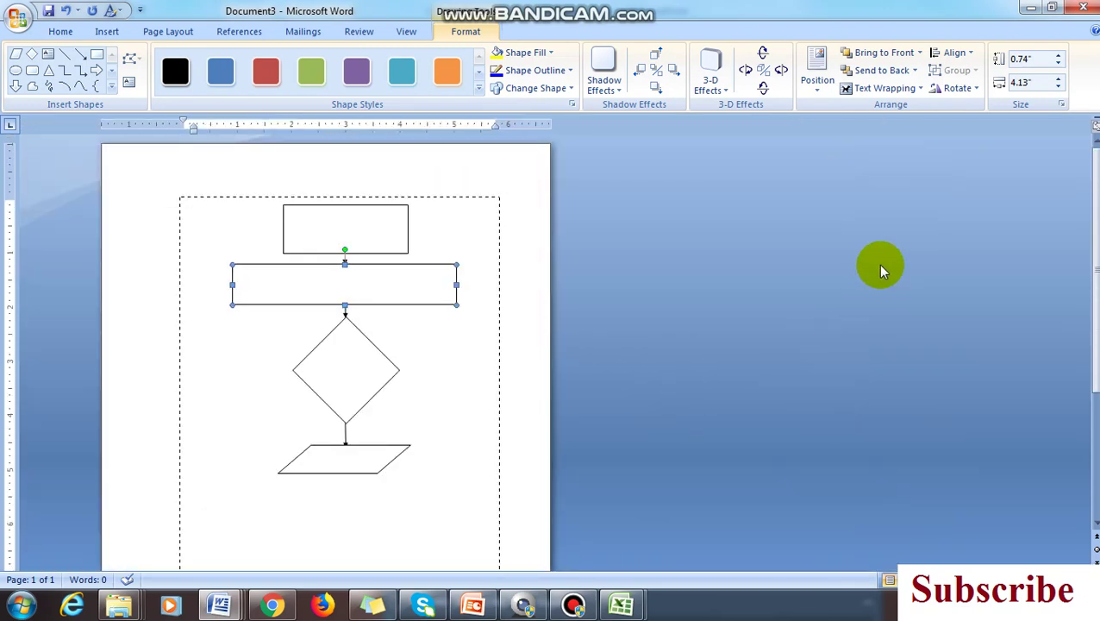
- Turn on Select Objects and marquee-select every flowchart shape and arrow
left_click(59, 29)
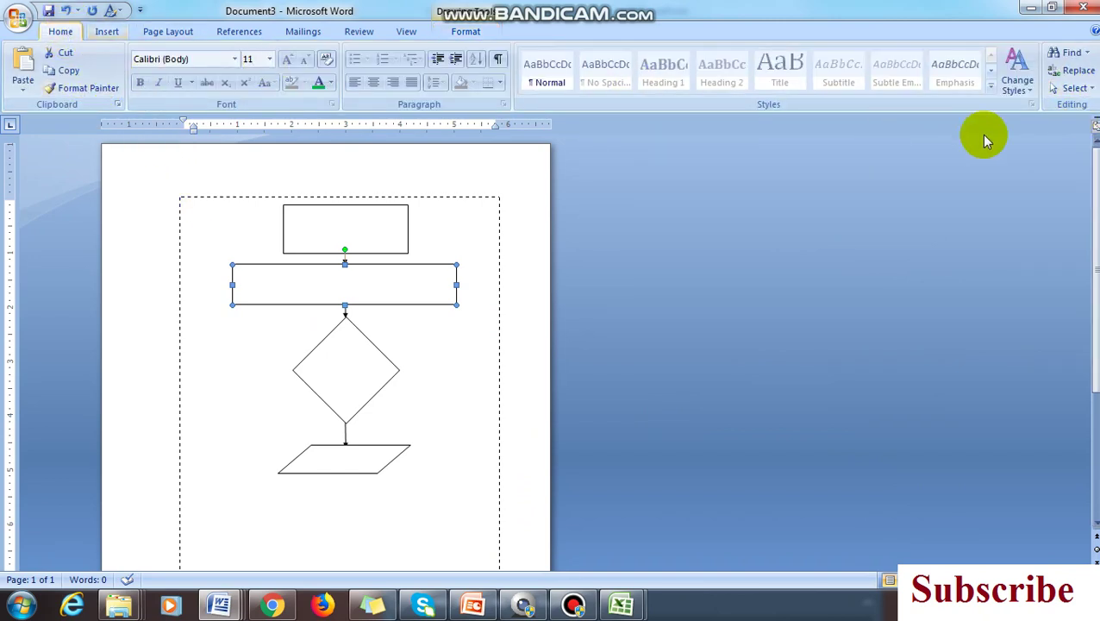
left_click(1085, 89)
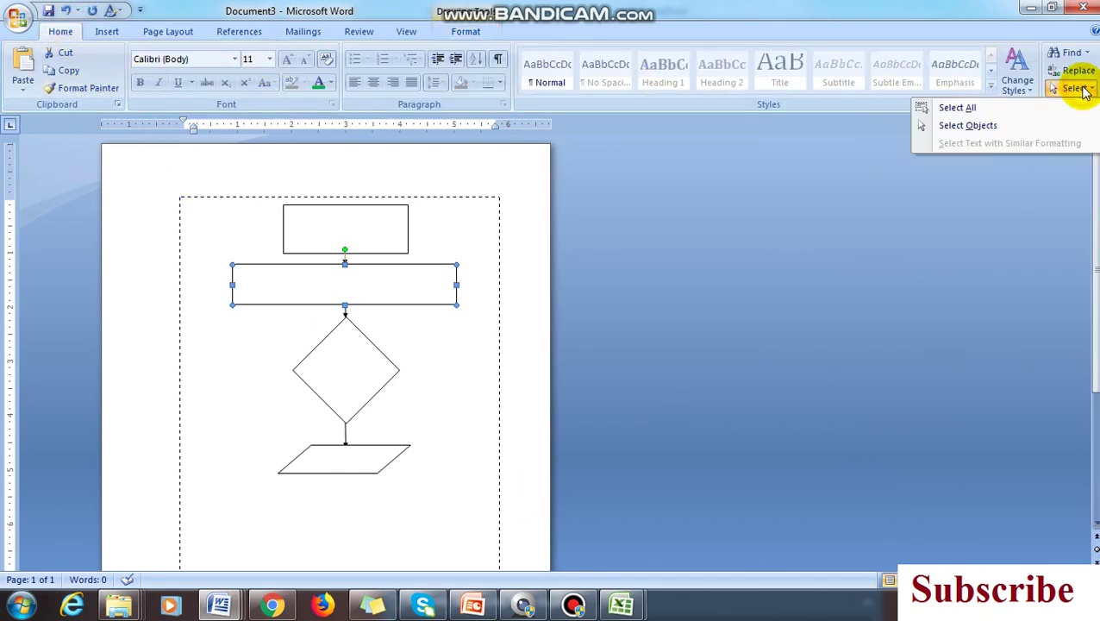
left_click(966, 126)
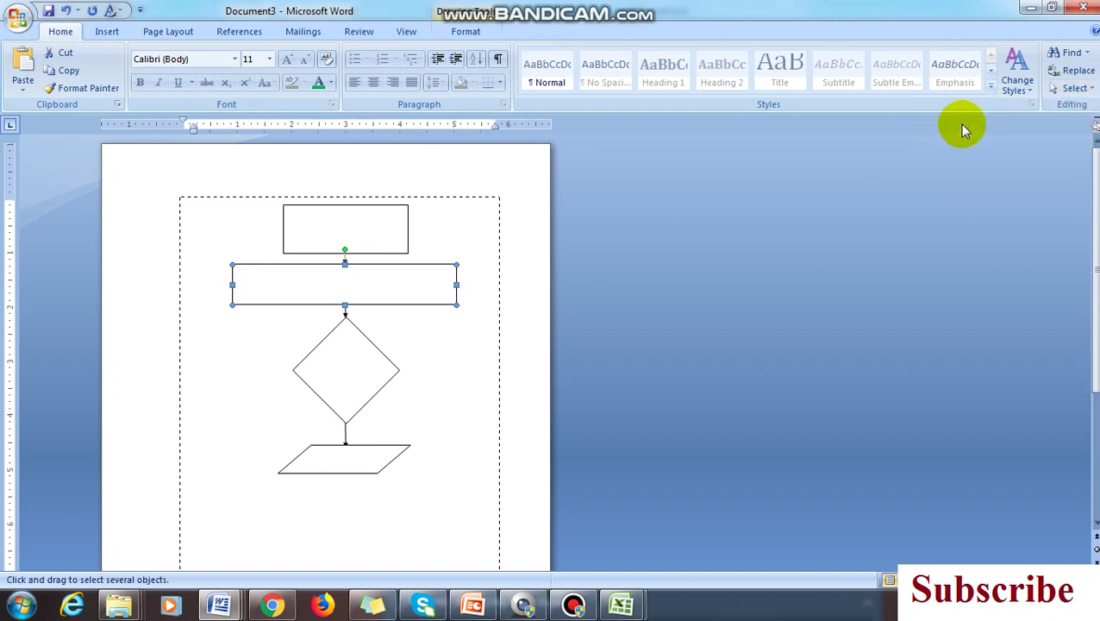
left_click(1073, 90)
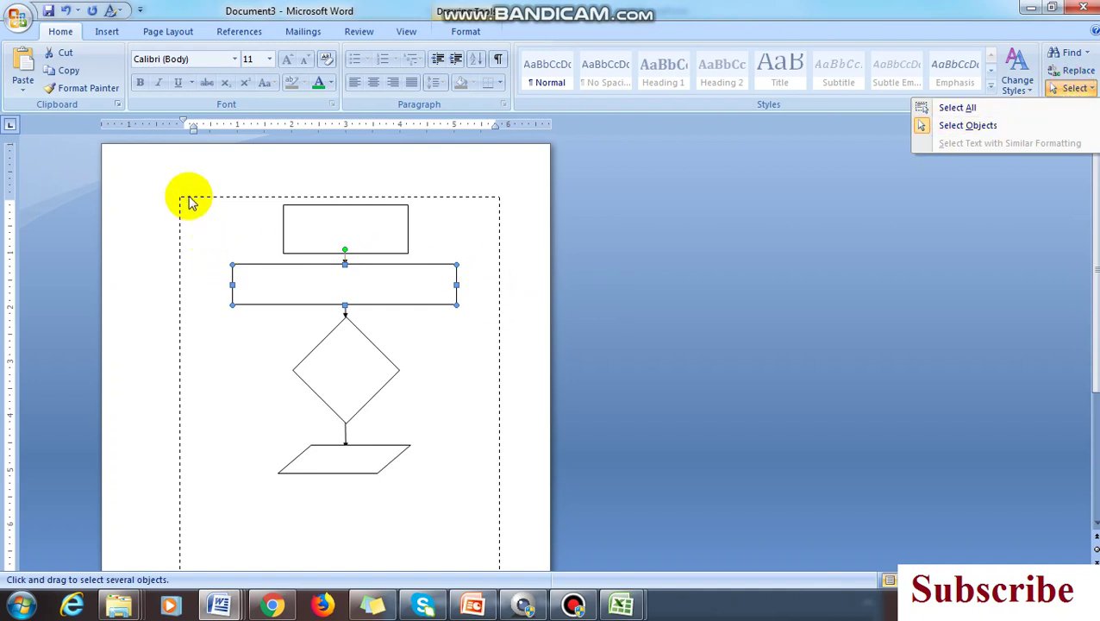
left_click(114, 161)
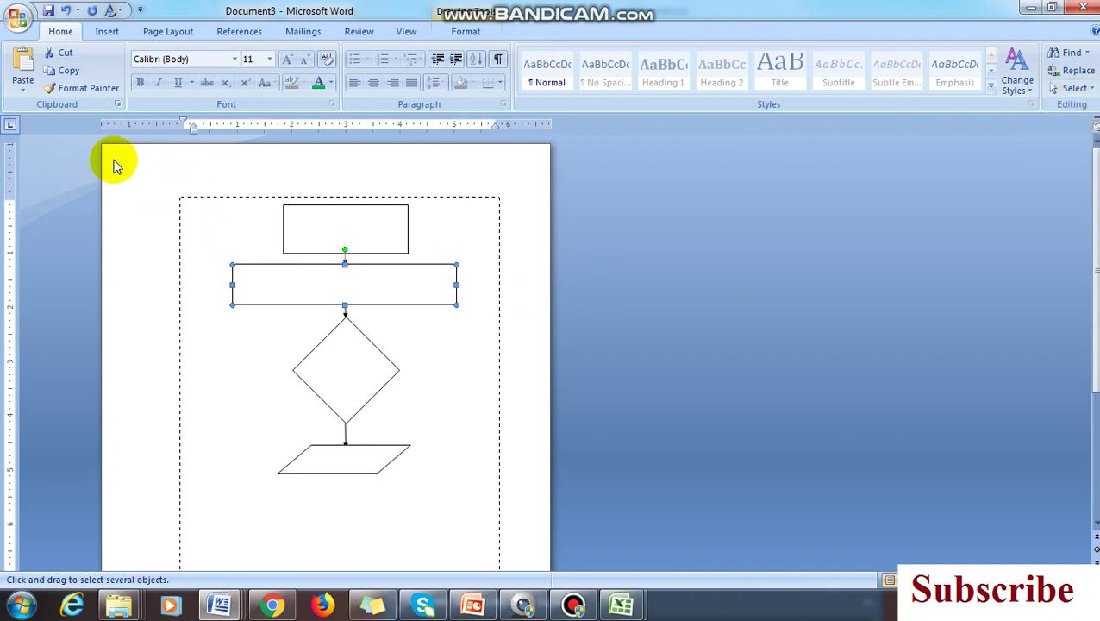
left_click(144, 161)
left_click_drag(155, 218, 530, 504)
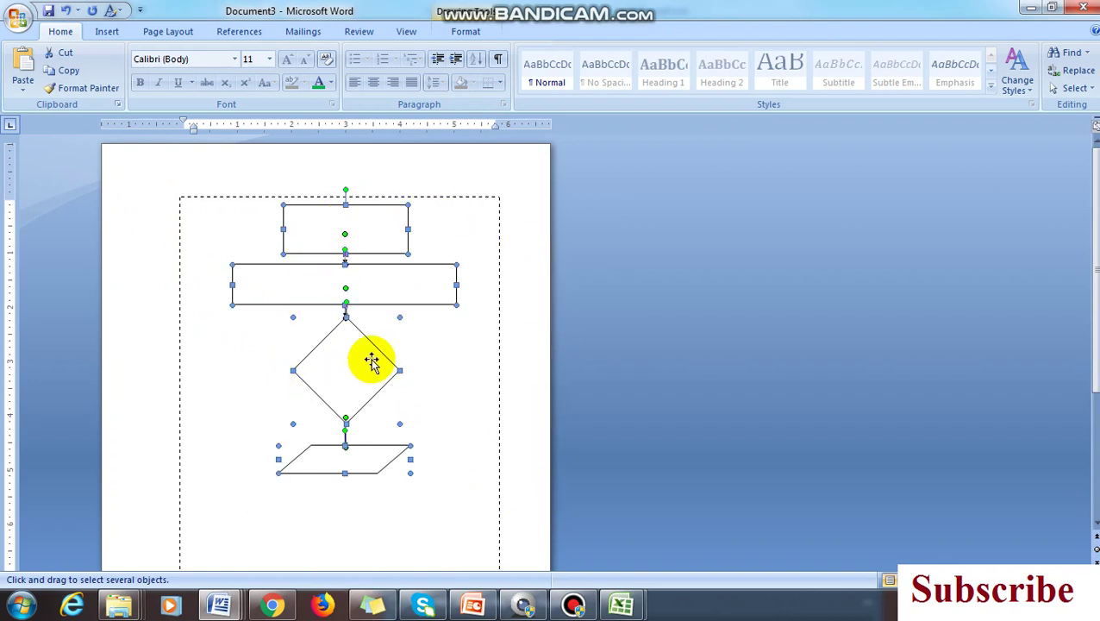
- Group the selected shapes into one object and nudge it slightly down
scroll(482, 359, "up", 1, "ctrl")
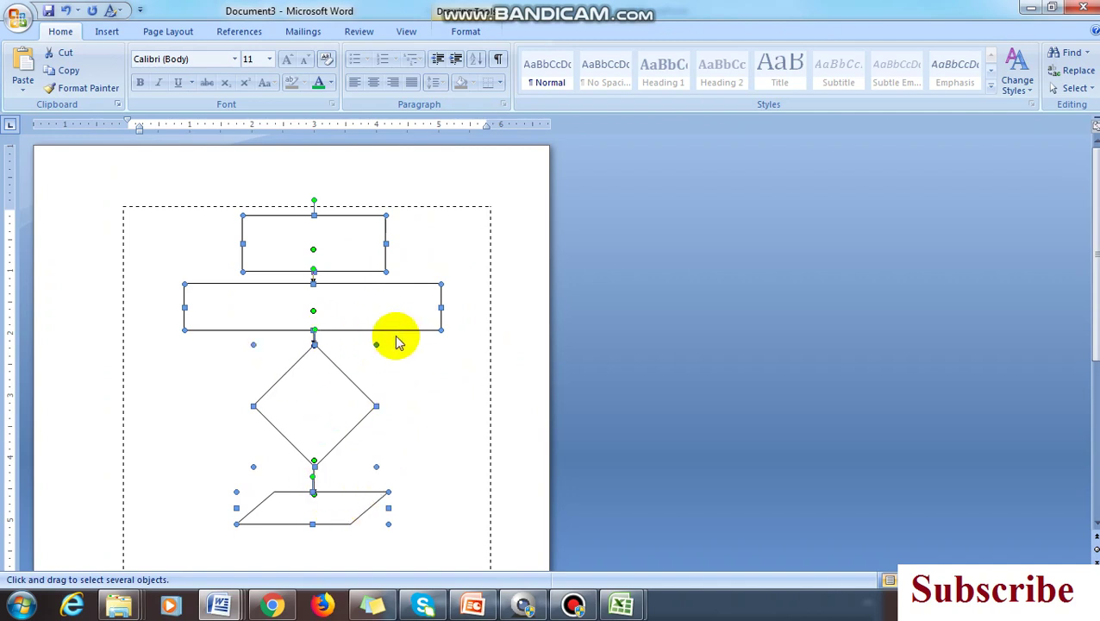
right_click(379, 305)
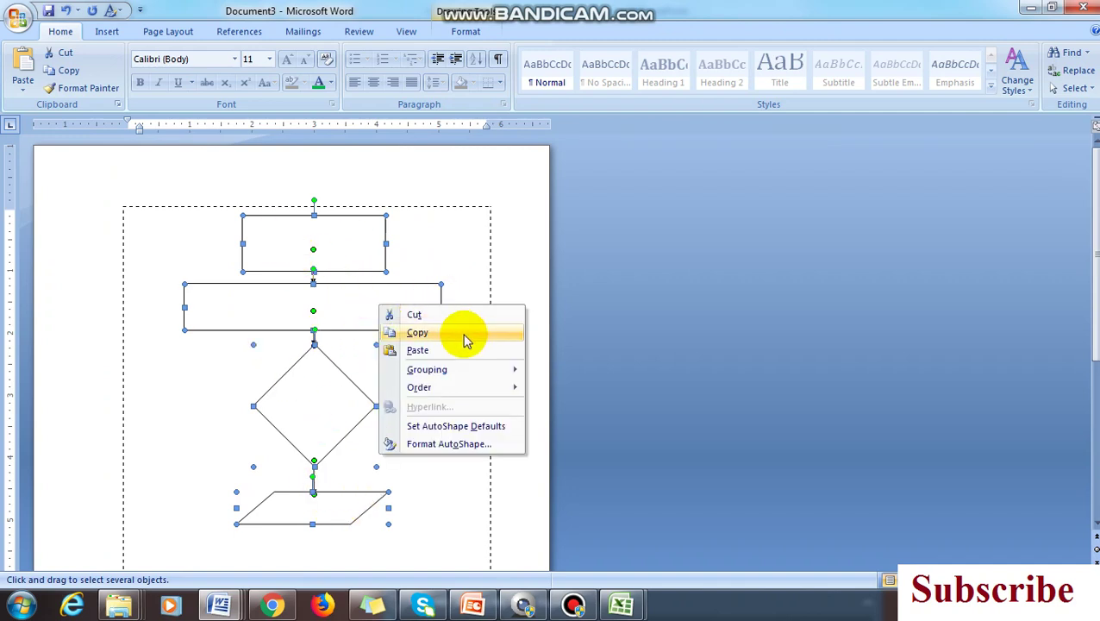
left_click(354, 301)
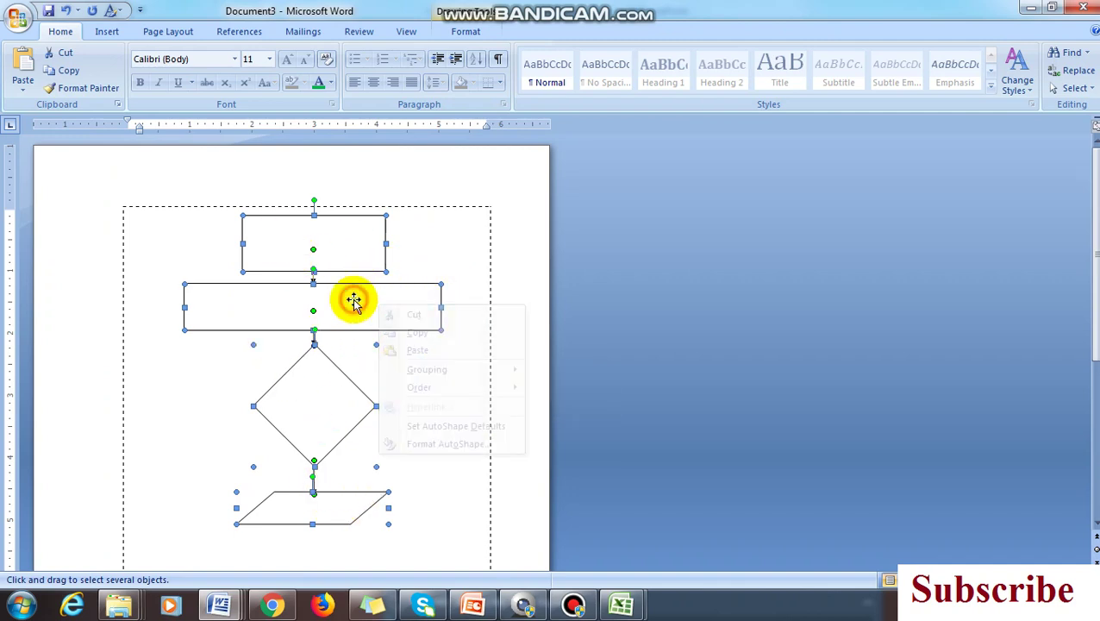
right_click(353, 302)
mouse_move(423, 369)
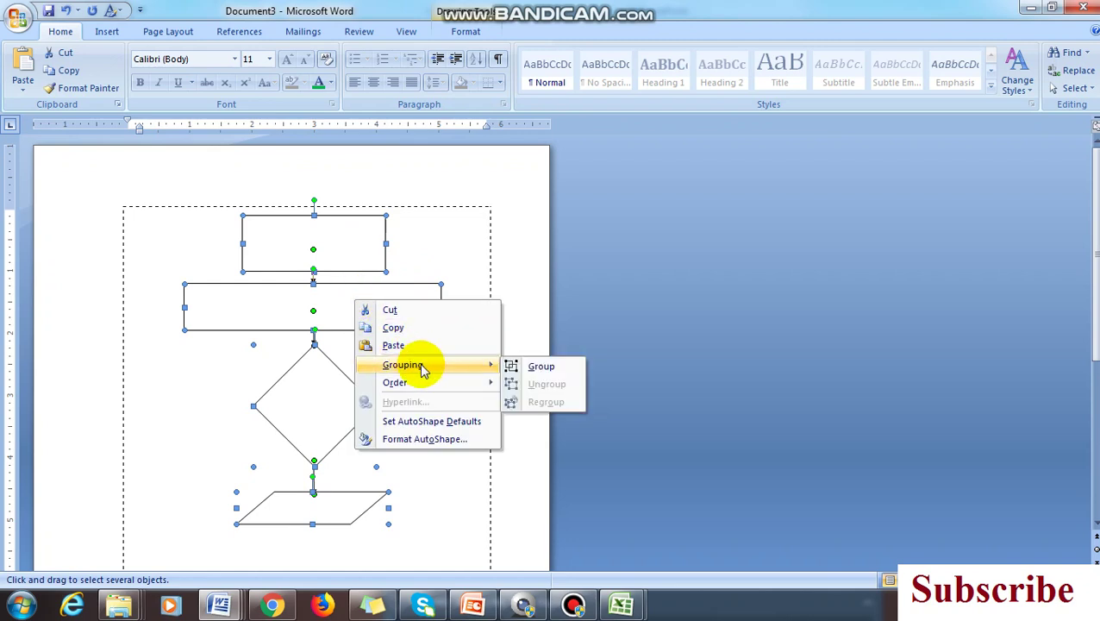
left_click(542, 366)
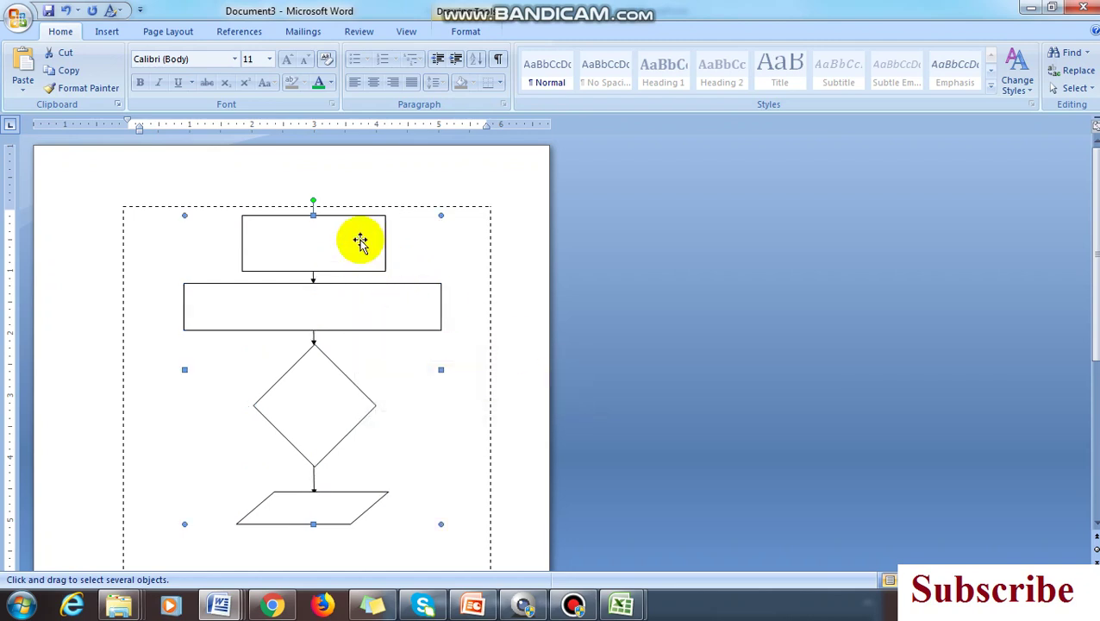
key("Down")
key("Down")
key("Down")
key("Down")
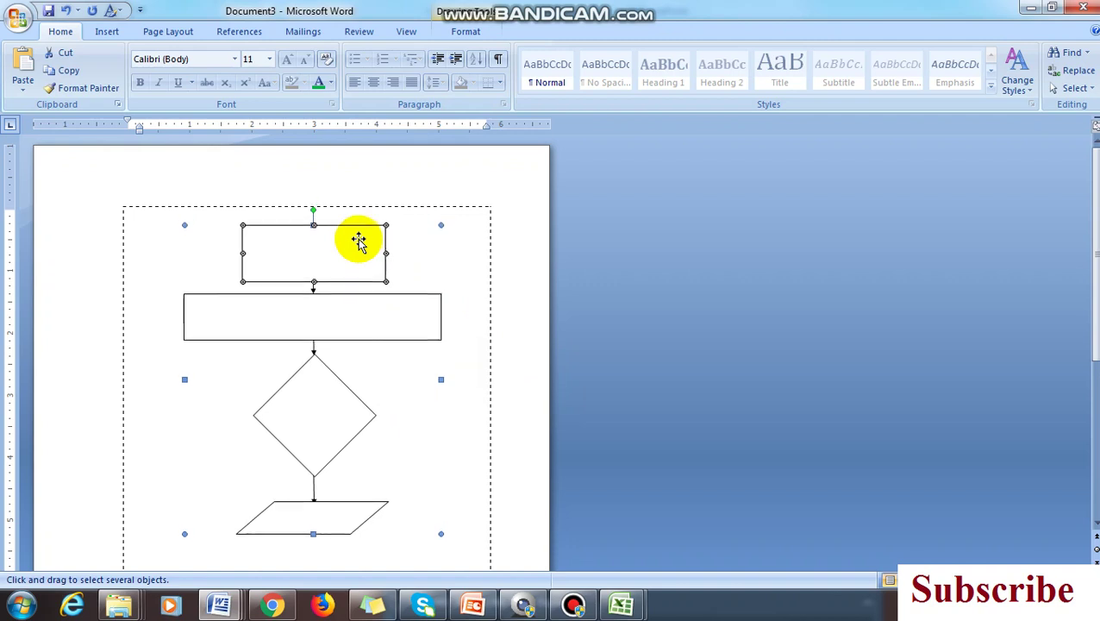
left_click(524, 299)
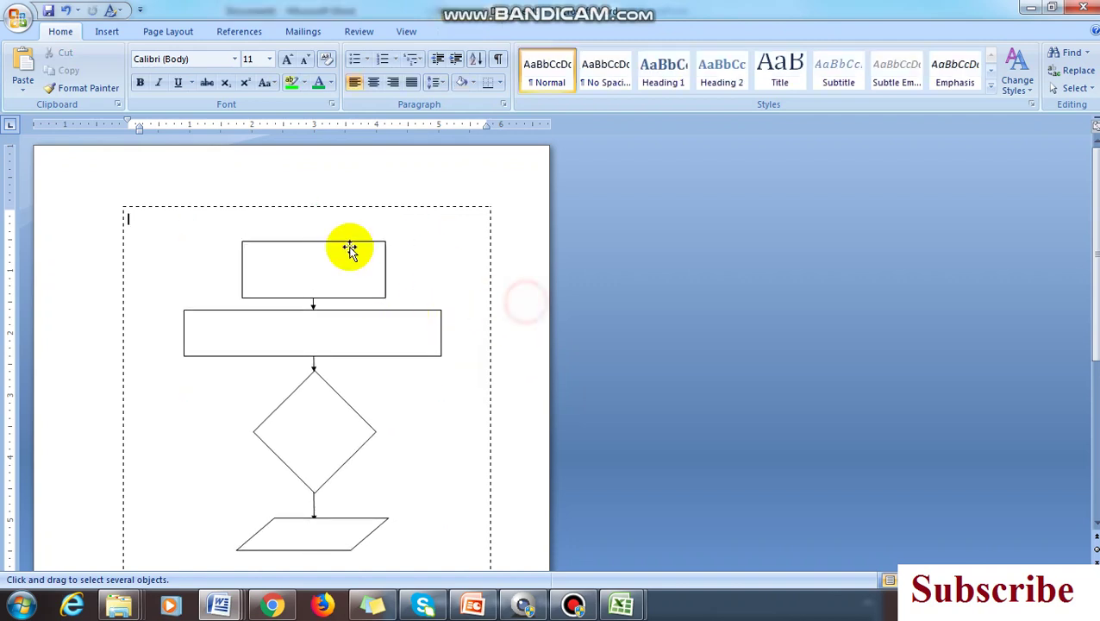